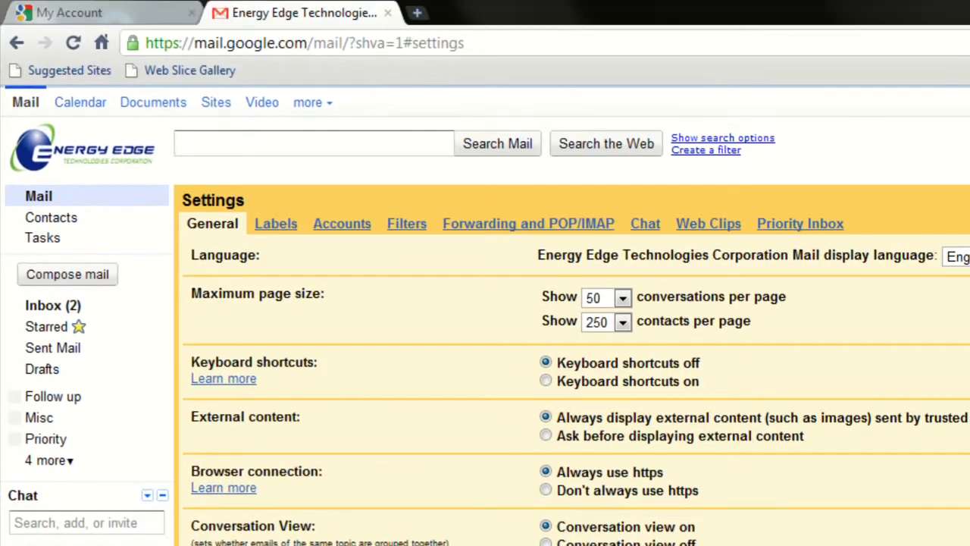
Close the My Account and old mail tabs, leaving a single new tab
{"action": "left_click", "coordinate": [175, 13]}
{"action": "left_click", "coordinate": [192, 13]}
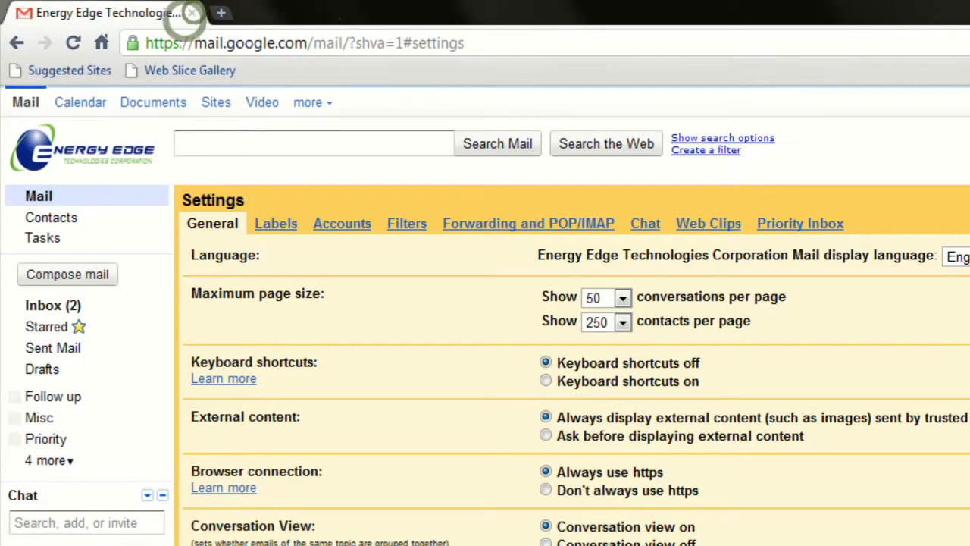
{"action": "left_click", "coordinate": [221, 13]}
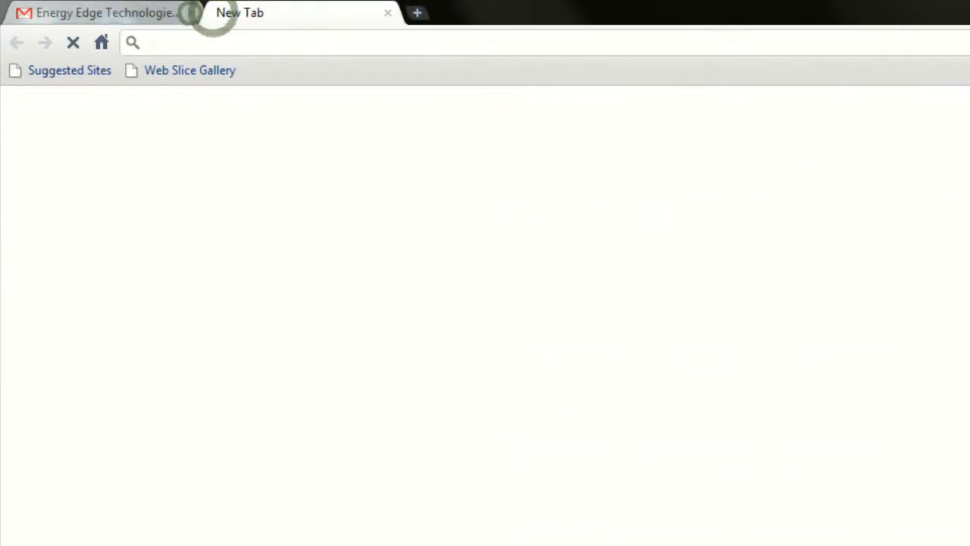
{"action": "left_click", "coordinate": [192, 13]}
{"action": "type", "text": "http://"}
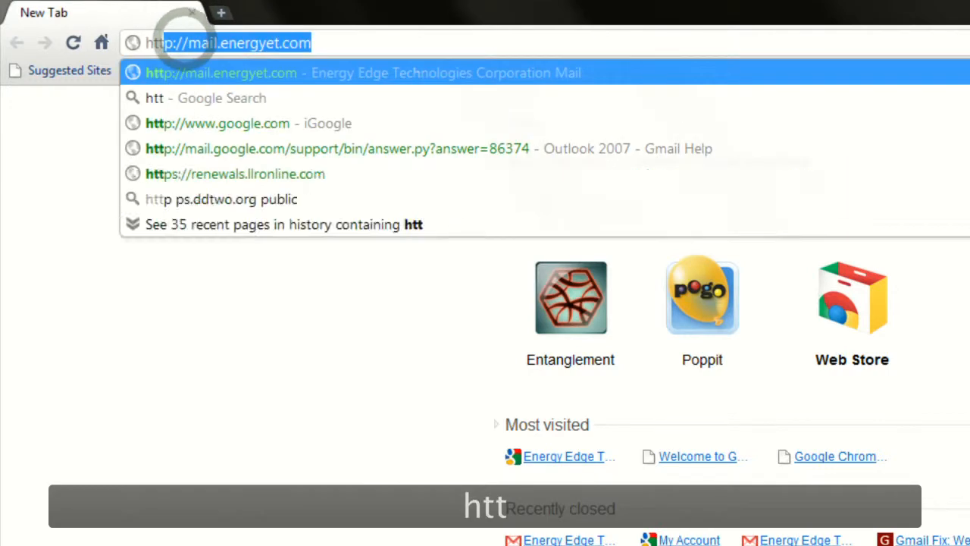
{"action": "type", "text": "mail.e"}
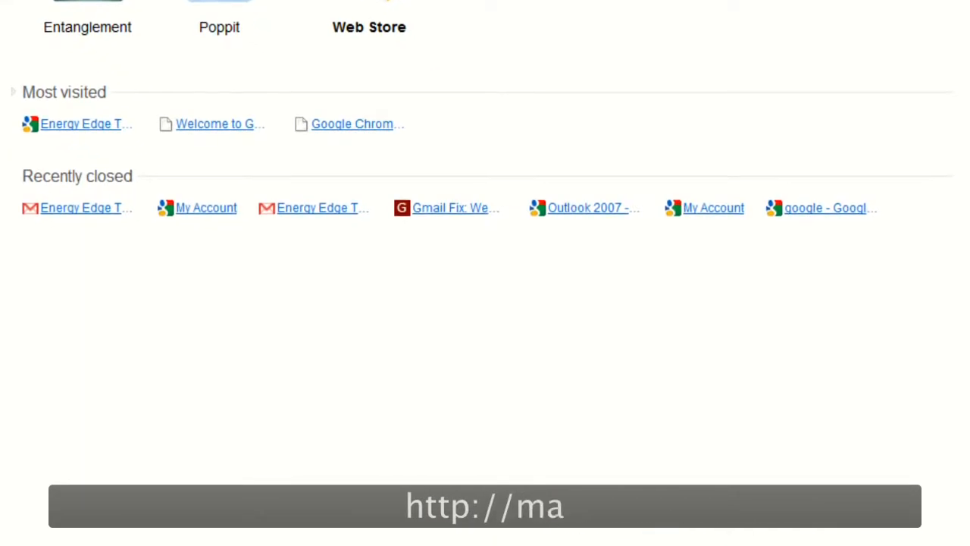
{"action": "type", "text": "nergyet.com"}
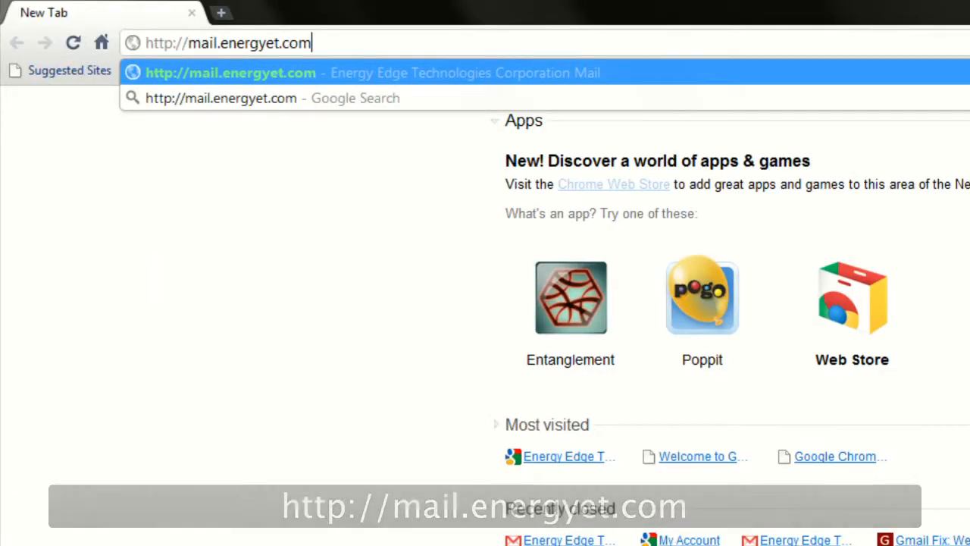
{"action": "key", "text": "Return"}
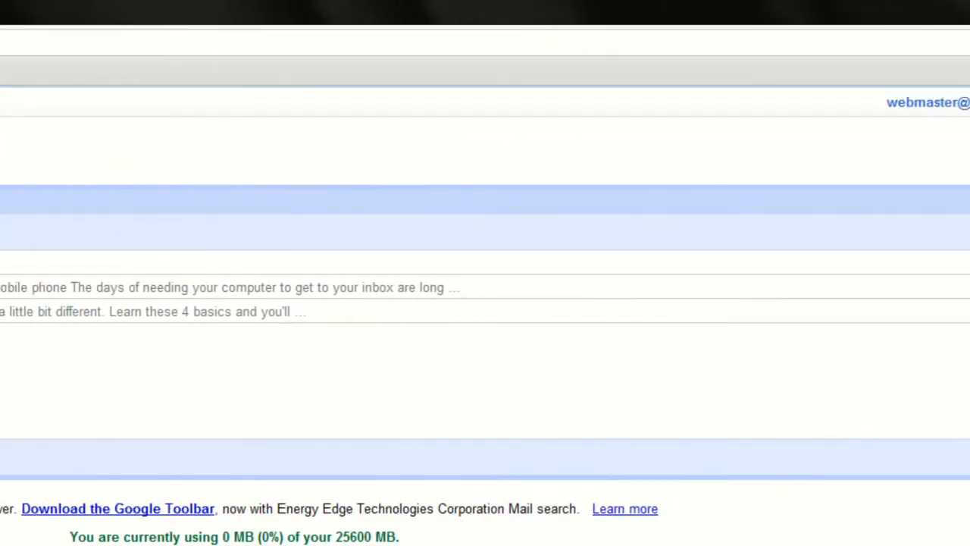
{"action": "left_click", "coordinate": [932, 102]}
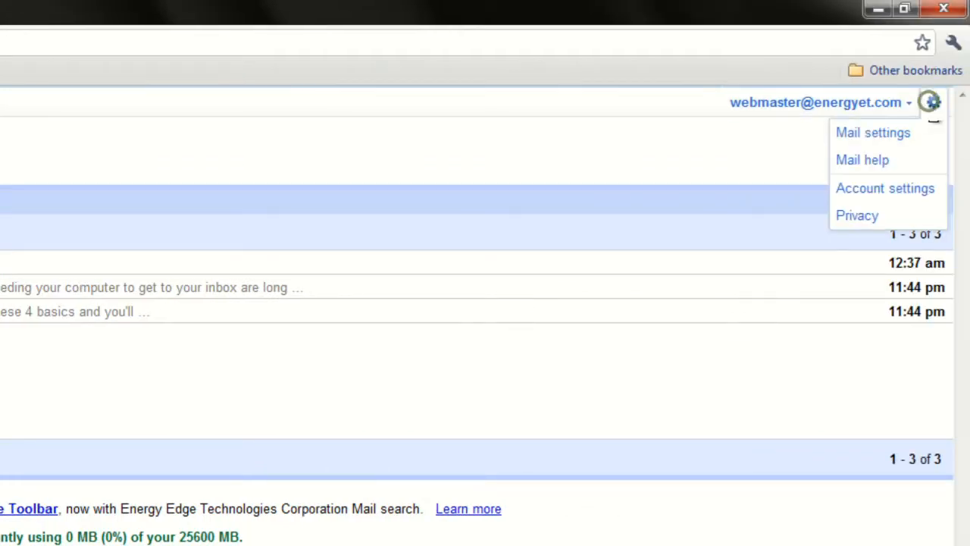
{"action": "left_click", "coordinate": [913, 130]}
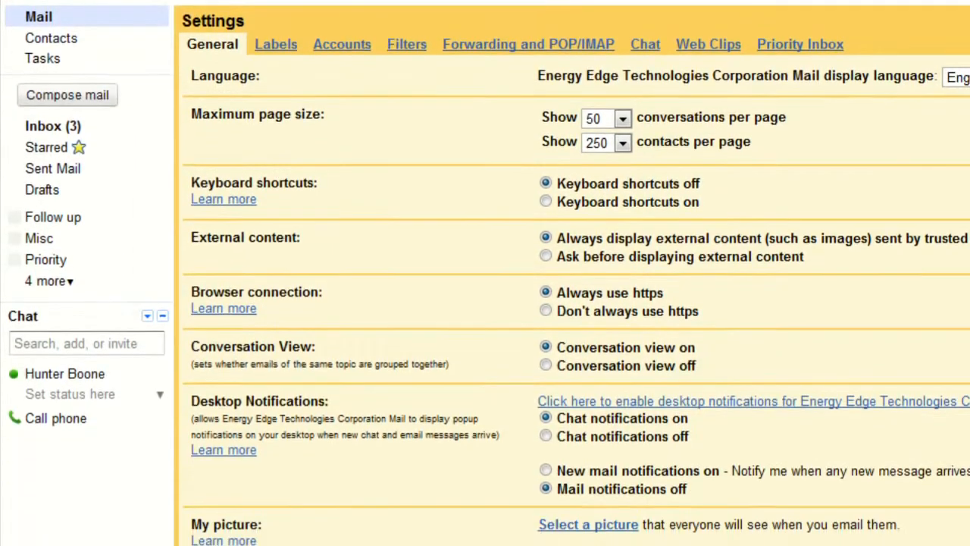
Set Browser connection back to Always use https and save the changes
{"action": "left_click", "coordinate": [546, 310]}
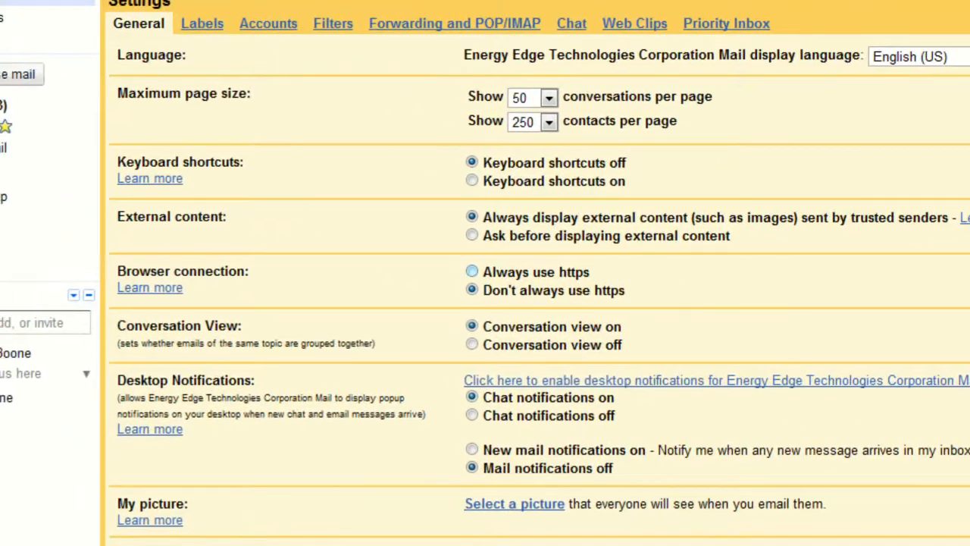
{"action": "left_click", "coordinate": [344, 253]}
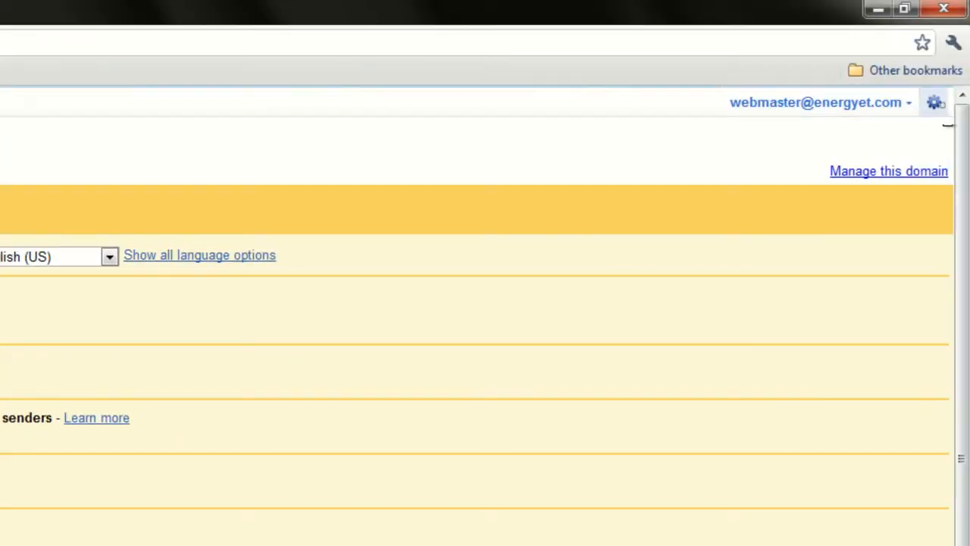
{"action": "left_click", "coordinate": [936, 104]}
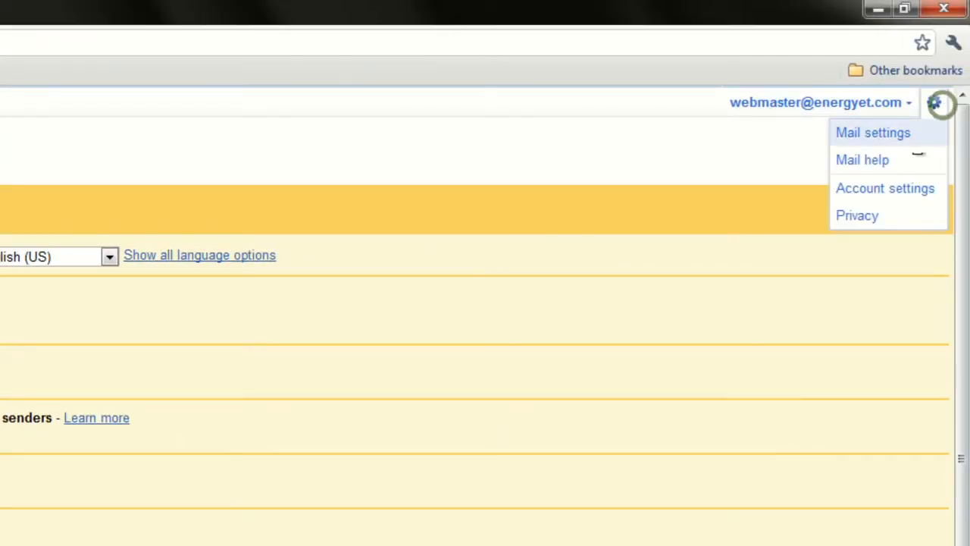
{"action": "left_click", "coordinate": [912, 134]}
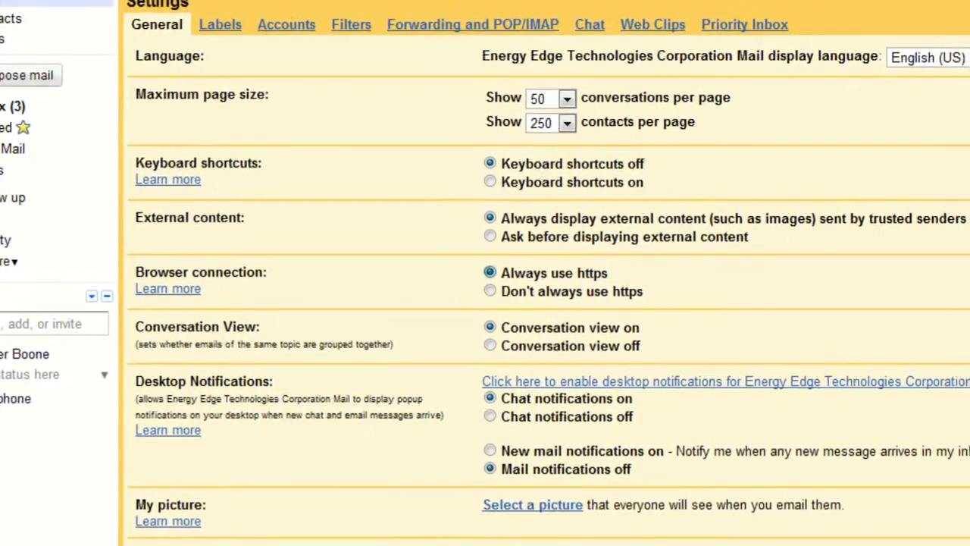
{"action": "left_click", "coordinate": [546, 277]}
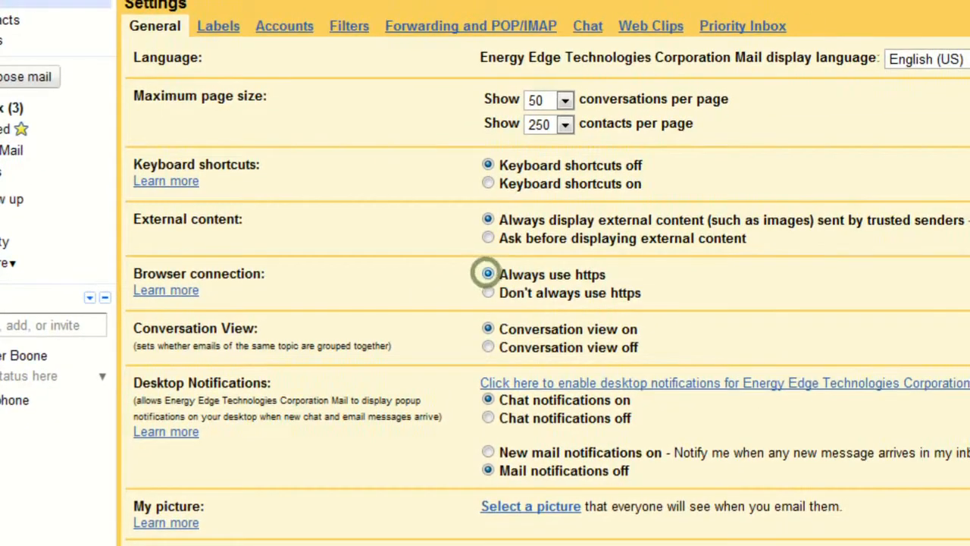
{"action": "scroll", "coordinate": [485, 272], "scroll_direction": "down", "scroll_amount": 10}
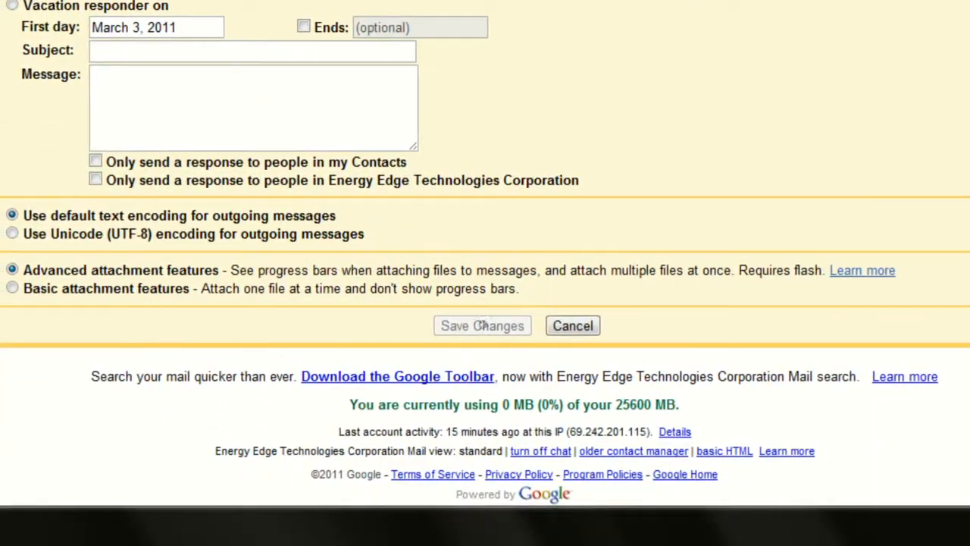
{"action": "left_click", "coordinate": [476, 364]}
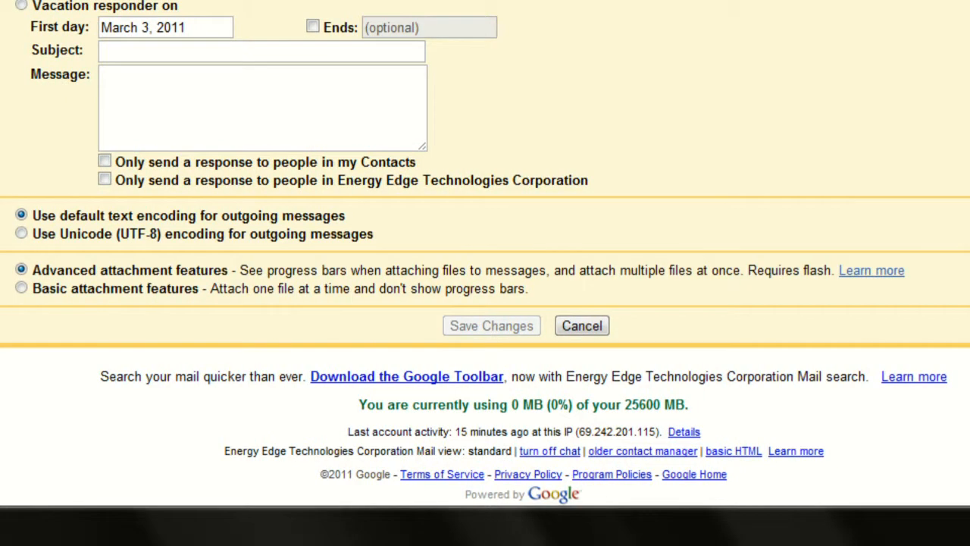
Return to the inbox and reopen Mail settings on the Forwarding and POP/IMAP tab
{"action": "scroll", "coordinate": [485, 273], "scroll_direction": "up", "scroll_amount": 5}
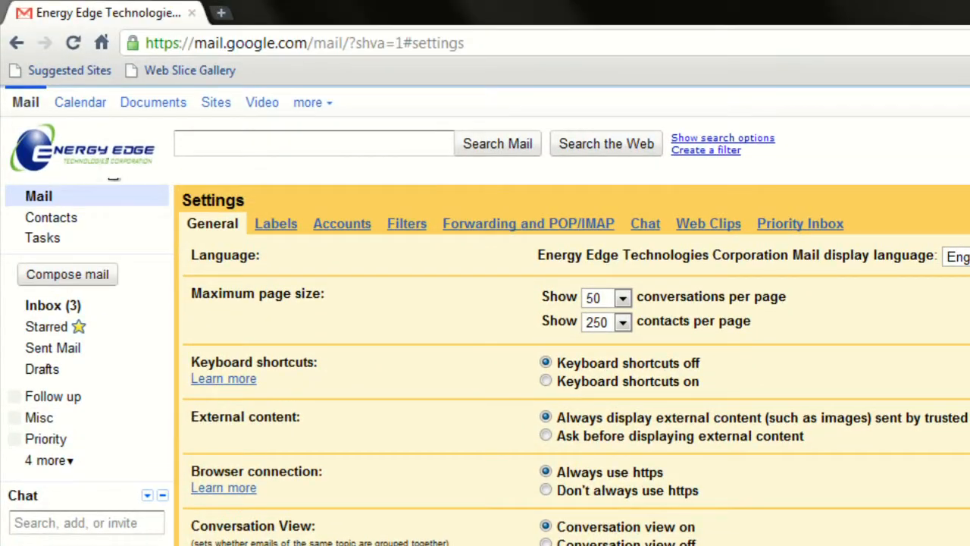
{"action": "left_click", "coordinate": [109, 159]}
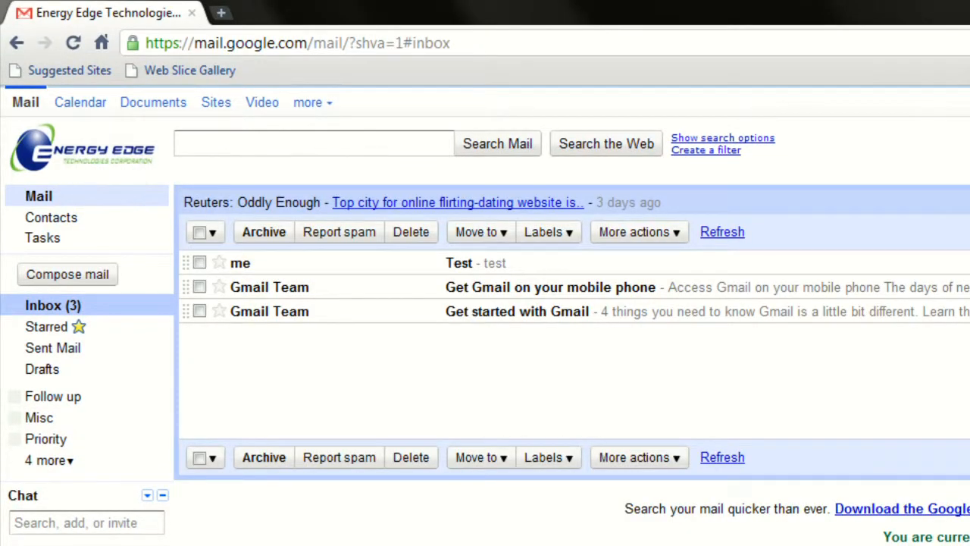
{"action": "left_click", "coordinate": [925, 106]}
{"action": "left_click", "coordinate": [911, 124]}
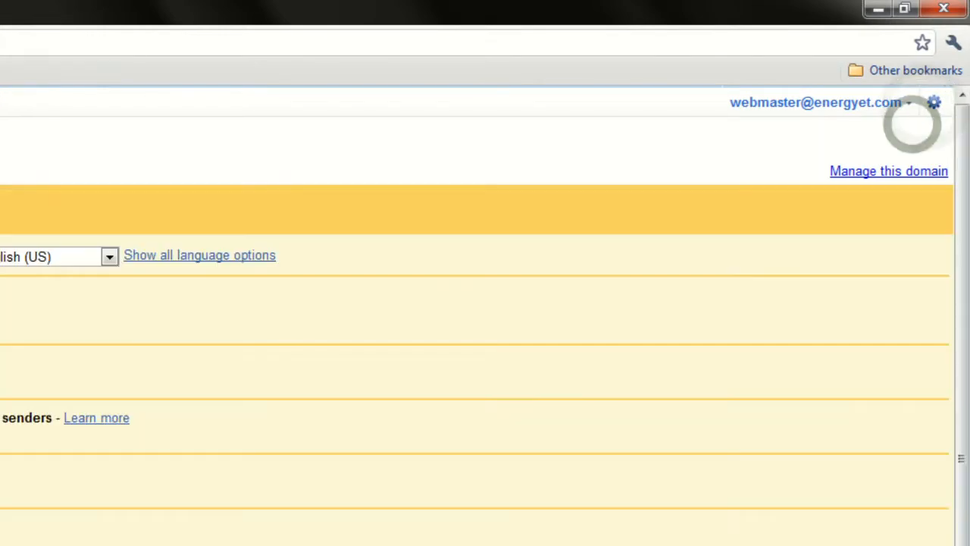
{"action": "left_click", "coordinate": [463, 220]}
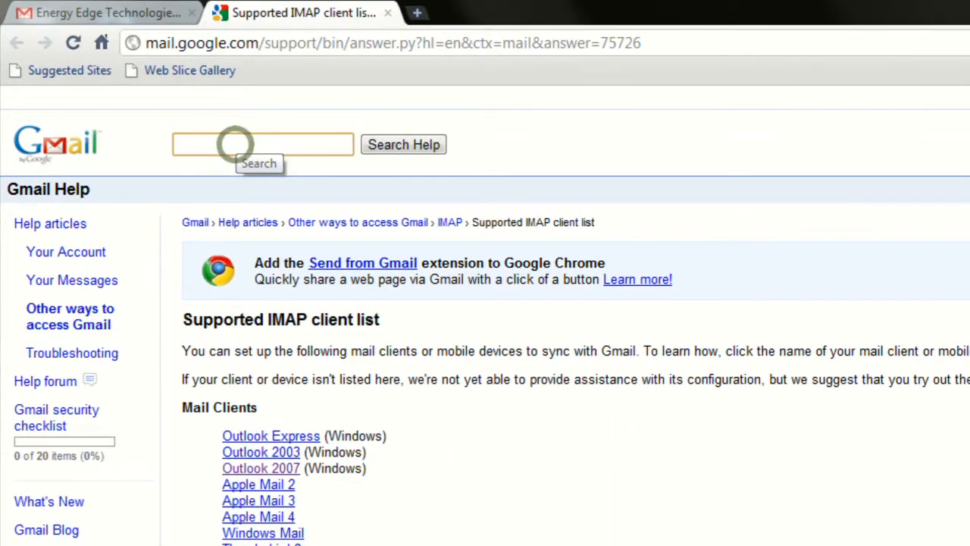
Search Gmail Help for 'pop gmail outlook 2007', open the Outlook 2007 setup steps, then switch to Outlook
{"action": "type", "text": "pop"}
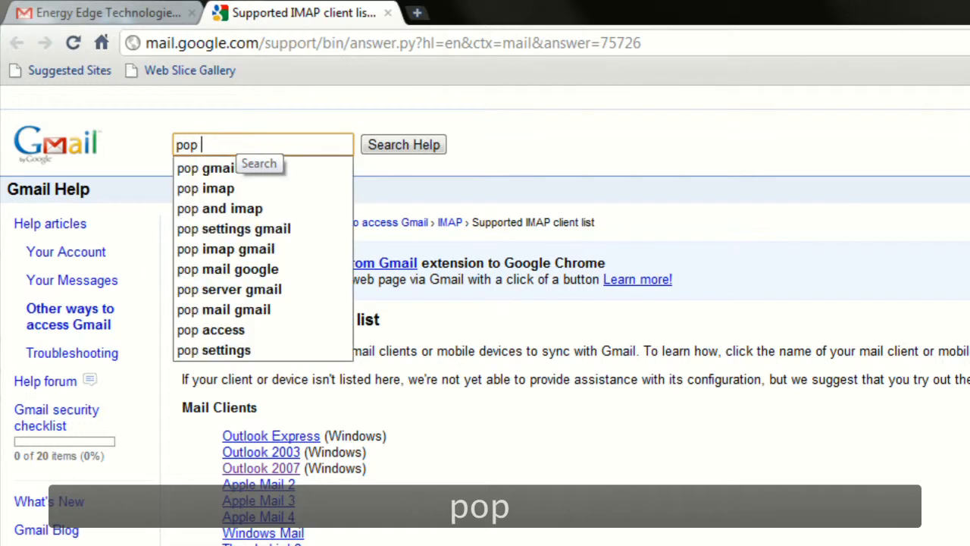
{"action": "type", "text": " gmail outlook 2007"}
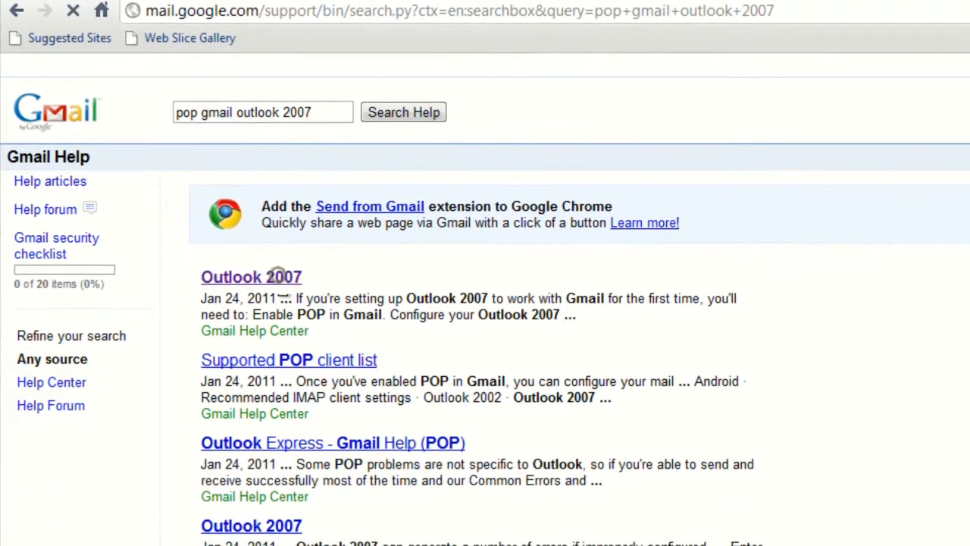
{"action": "left_click", "coordinate": [277, 295]}
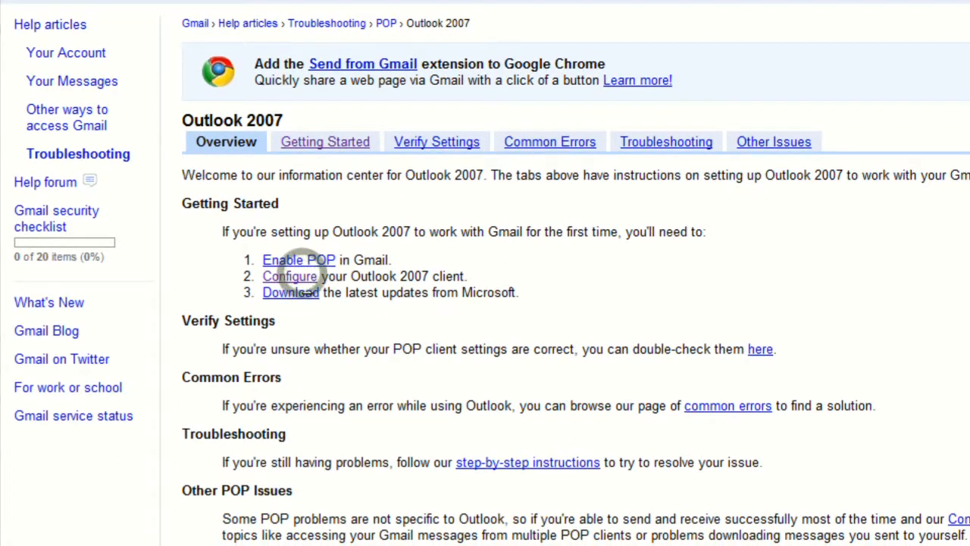
{"action": "left_click", "coordinate": [292, 275]}
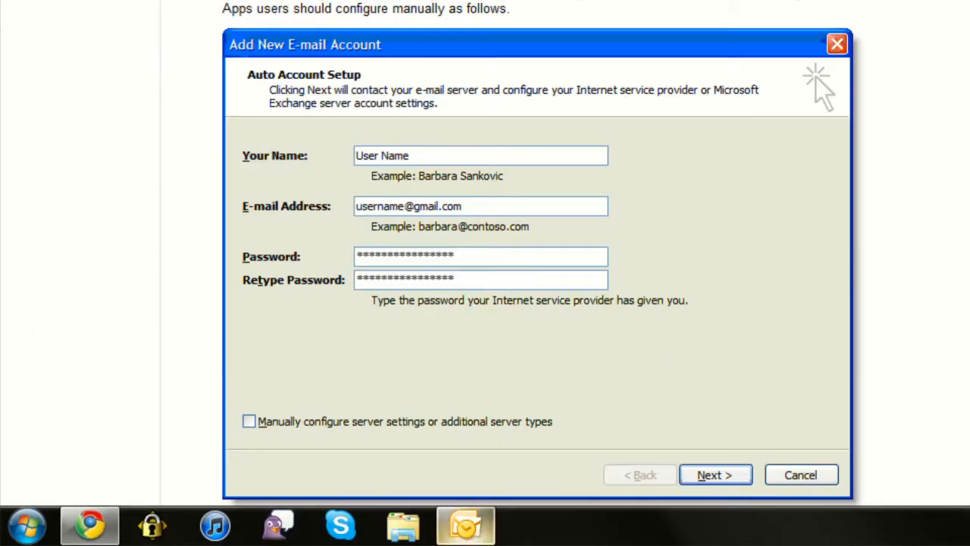
{"action": "left_click", "coordinate": [465, 526]}
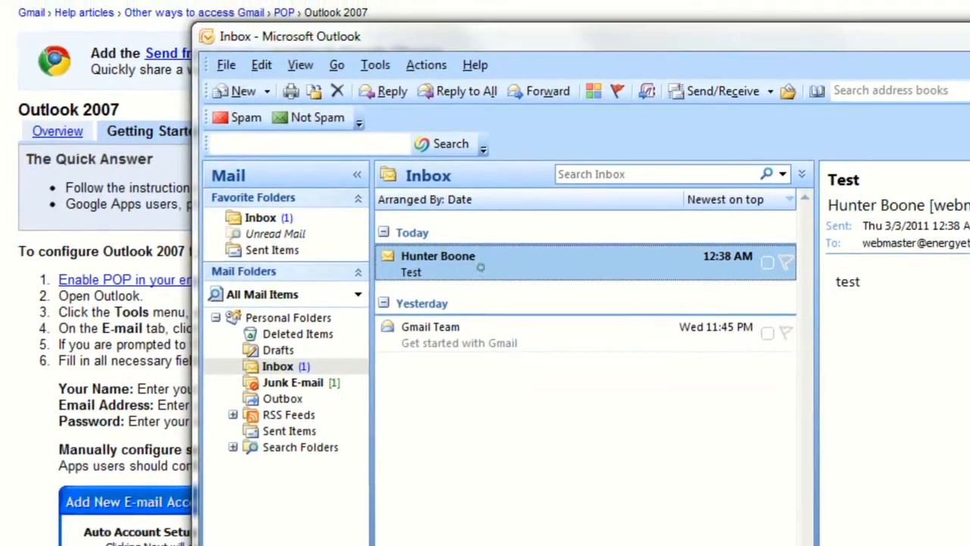
Remove the existing webmaster account from Outlook's Account Settings
{"action": "left_click", "coordinate": [430, 198]}
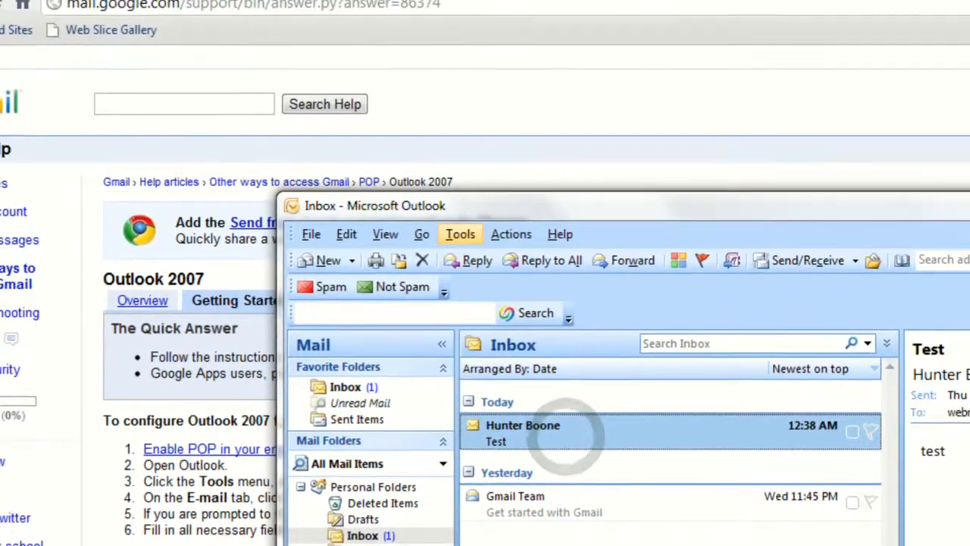
{"action": "left_click", "coordinate": [382, 128]}
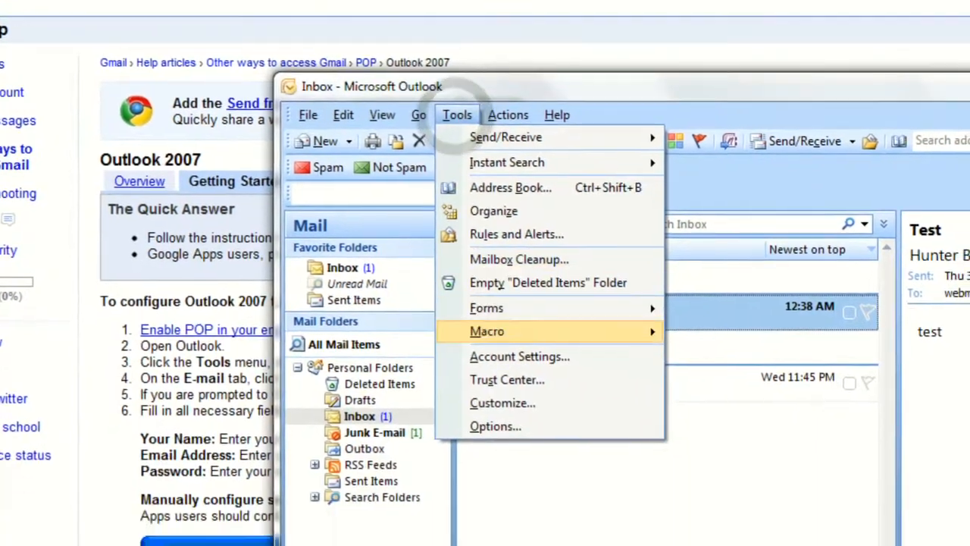
{"action": "left_click", "coordinate": [530, 453]}
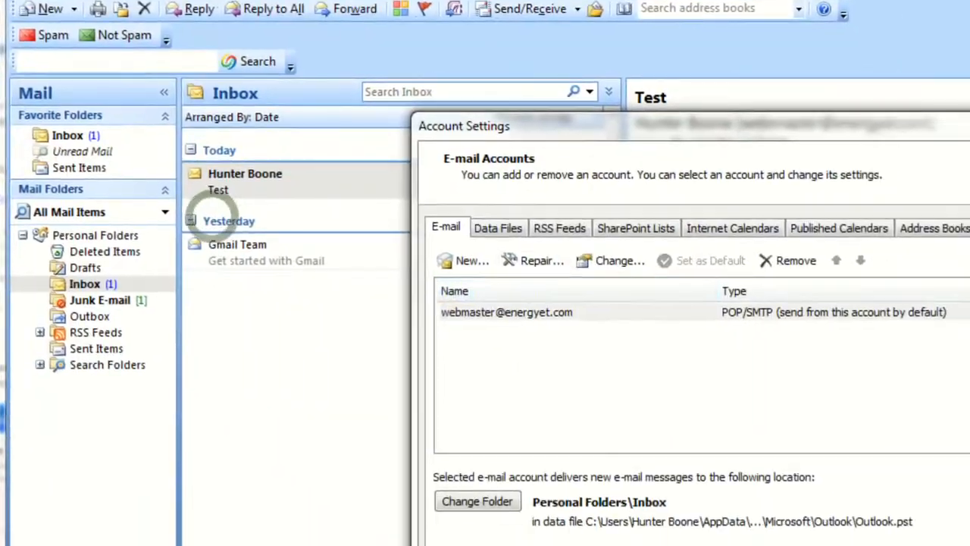
{"action": "left_click", "coordinate": [514, 312]}
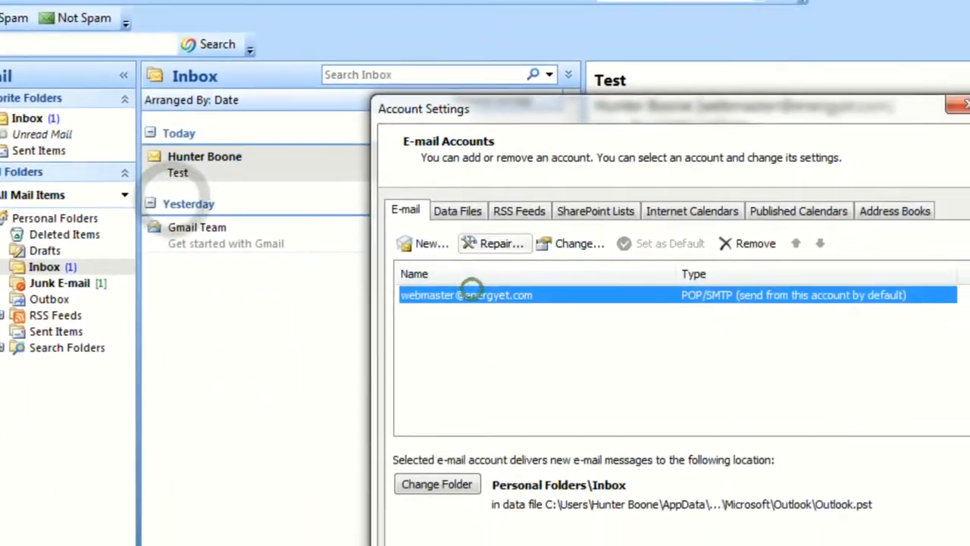
{"action": "left_click", "coordinate": [788, 261]}
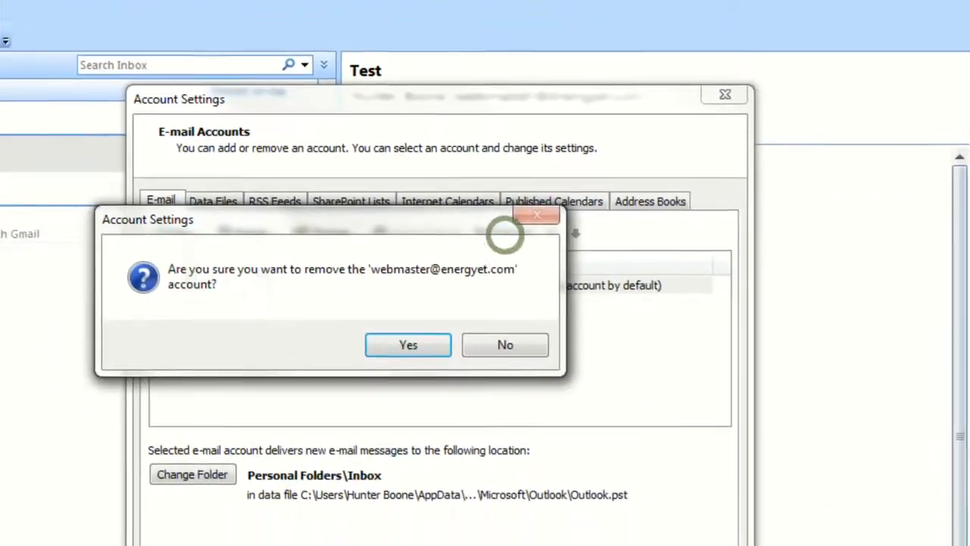
{"action": "key", "text": "Return"}
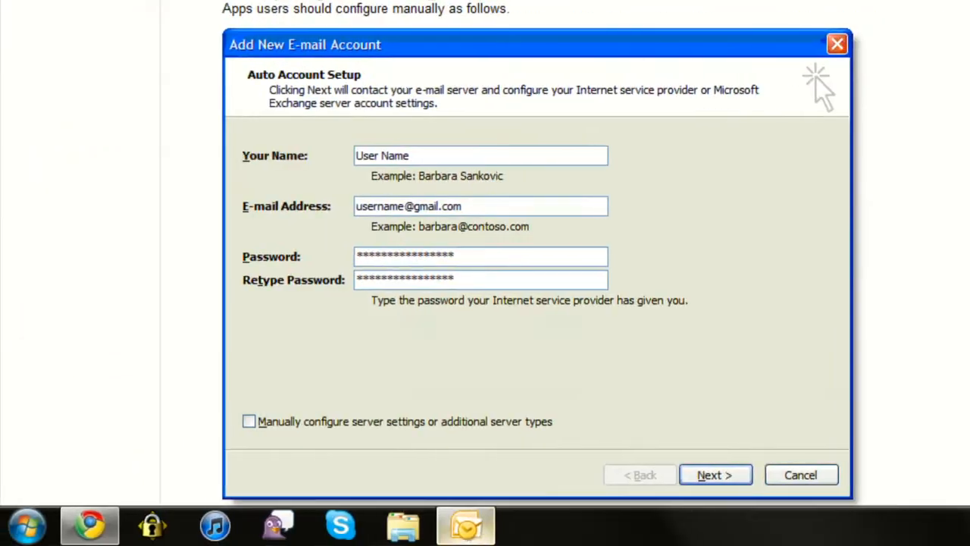
Reopen Account Settings and start adding a new e-mail account
{"action": "left_click", "coordinate": [467, 523]}
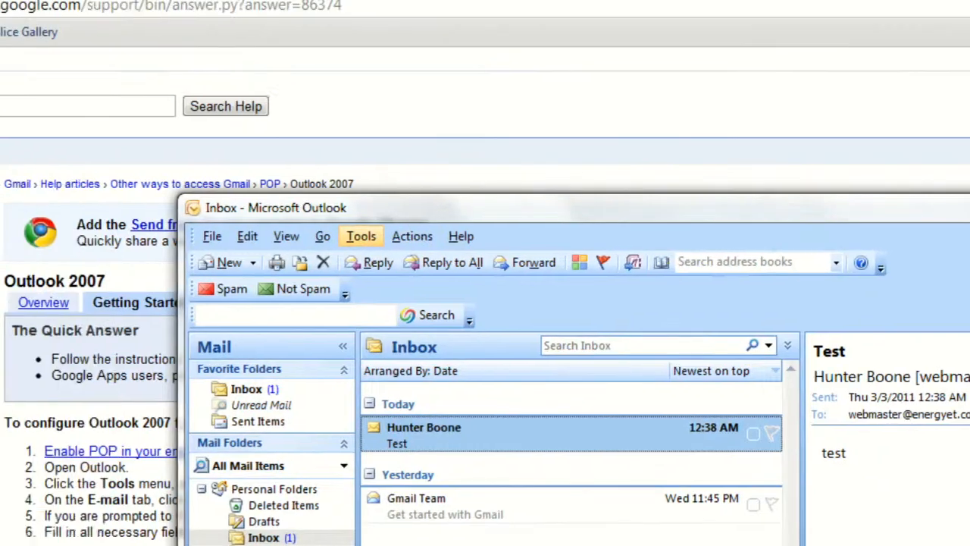
{"action": "left_click", "coordinate": [368, 236]}
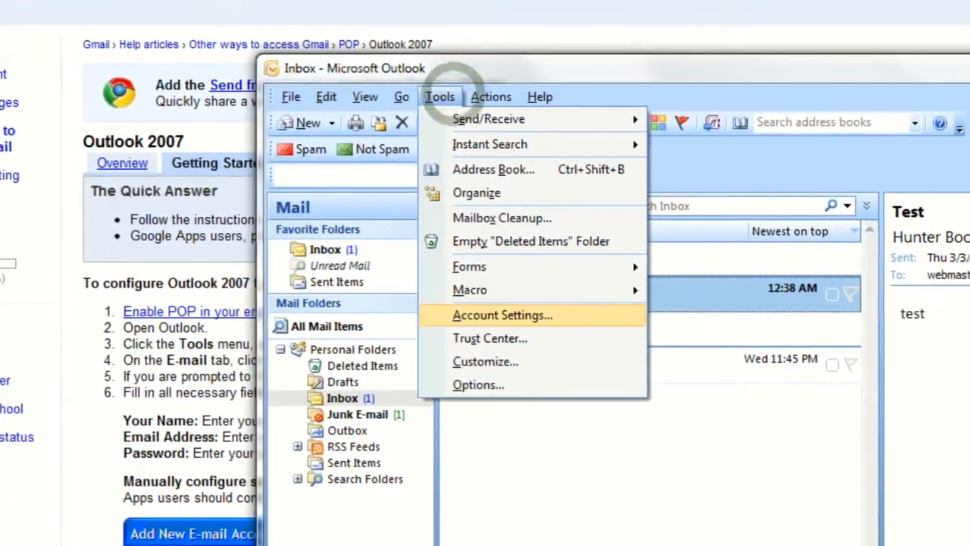
{"action": "left_click", "coordinate": [410, 453]}
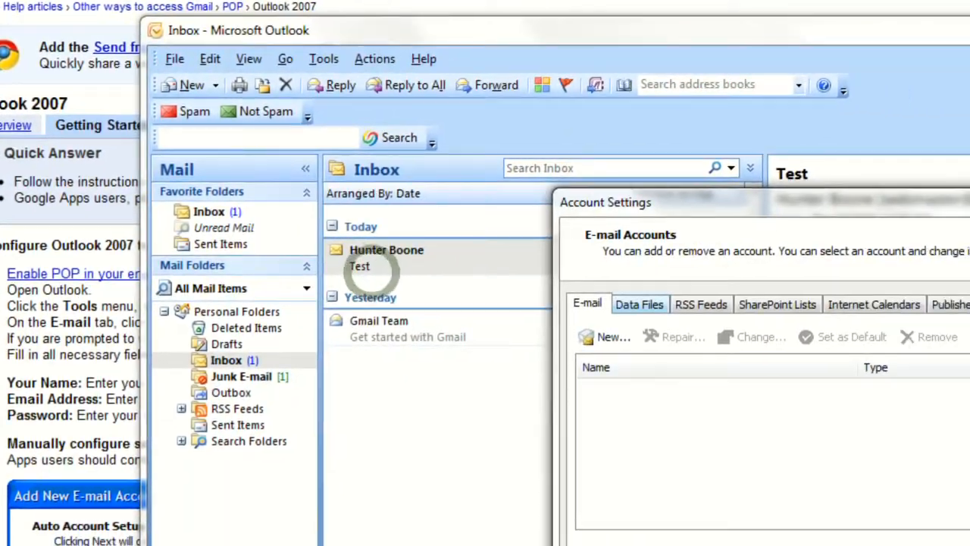
{"action": "left_click", "coordinate": [723, 337]}
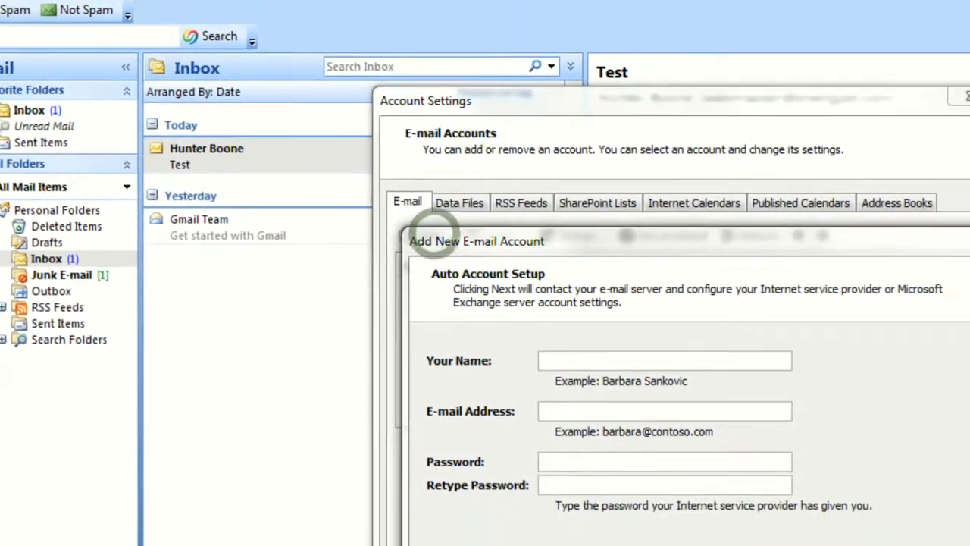
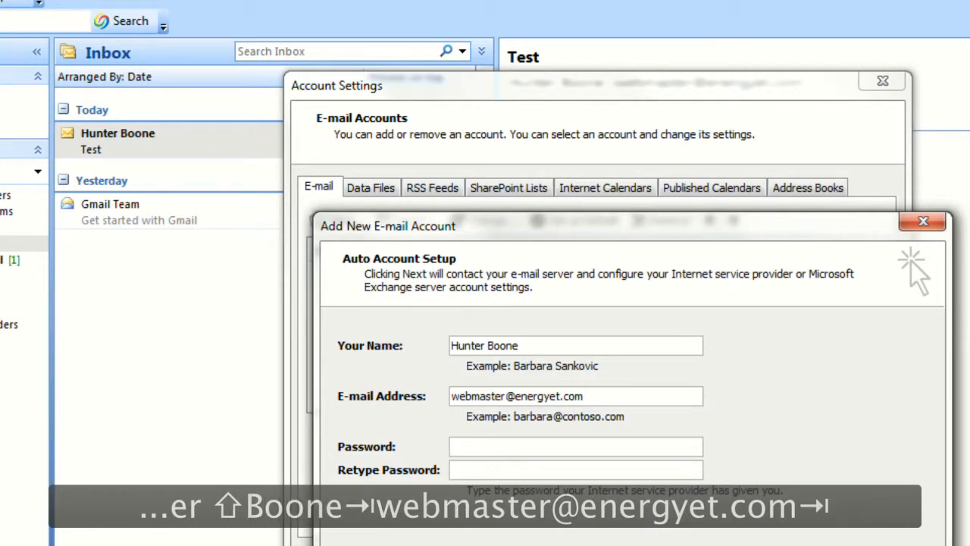
Enter the account holder's name, webmaster e-mail address and password, then choose manual server configuration
{"action": "type", "text": "pass"}
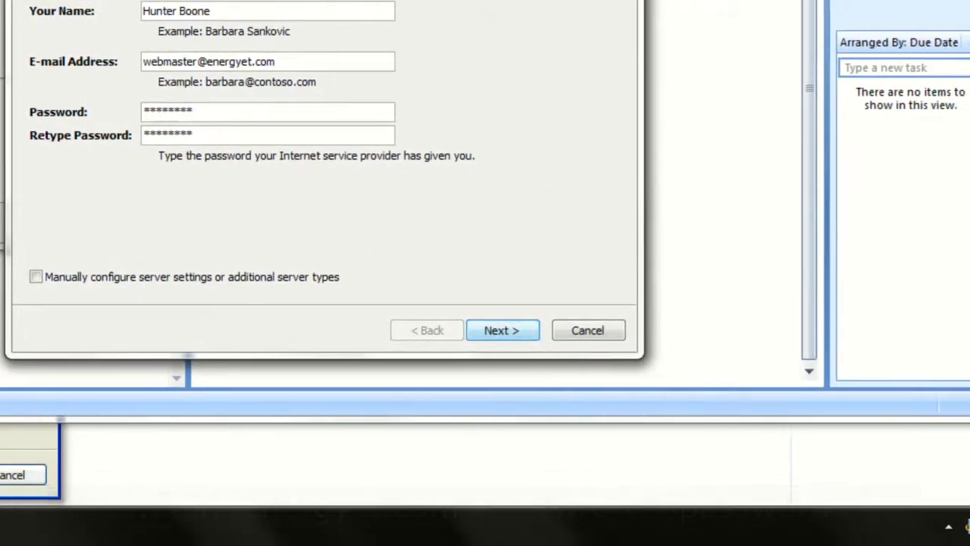
{"action": "left_click", "coordinate": [625, 388]}
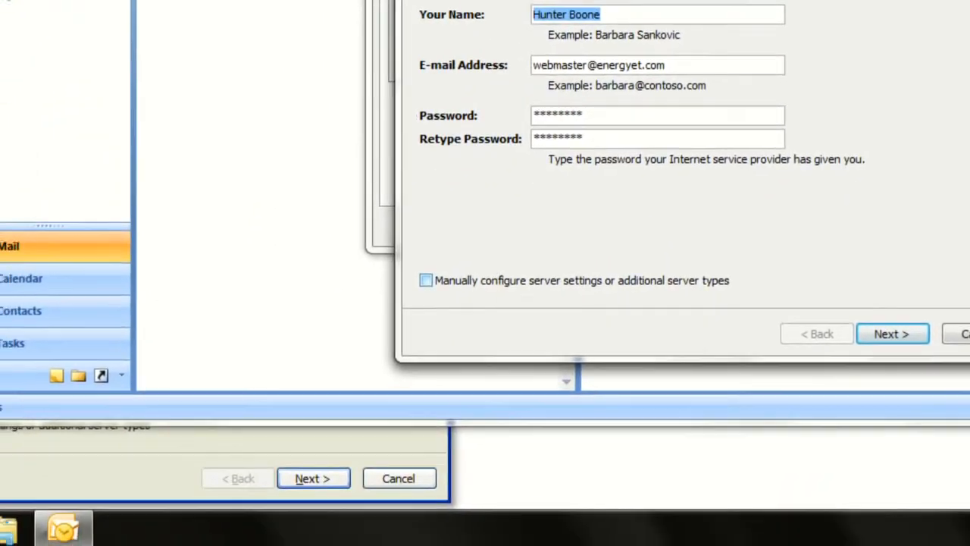
{"action": "left_click", "coordinate": [371, 346]}
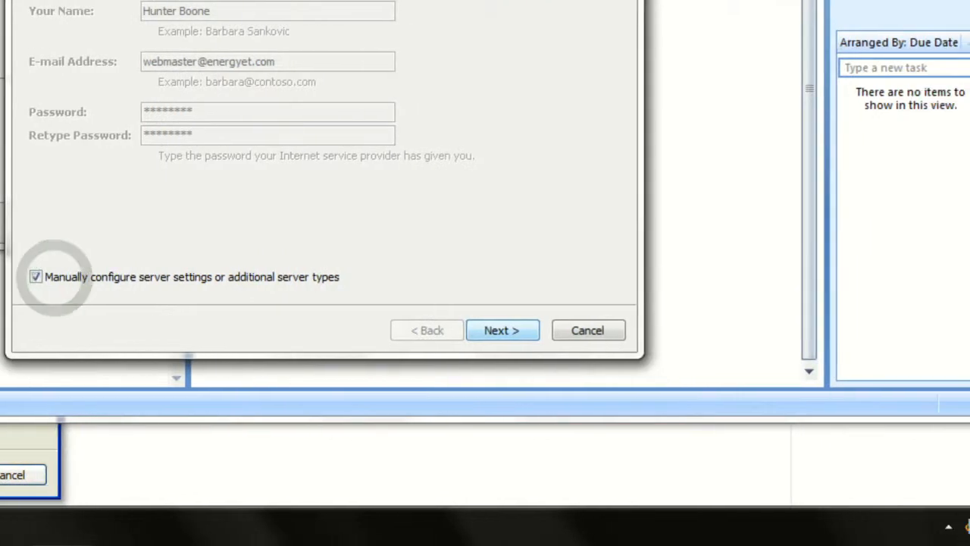
{"action": "left_click", "coordinate": [568, 328]}
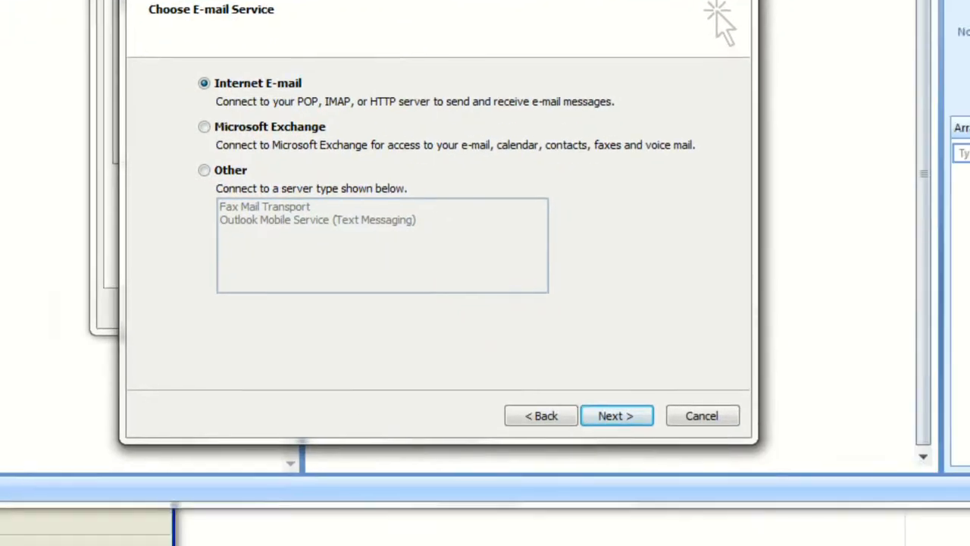
Choose Internet E-mail and fill in pop.gmail.com, smtp.gmail.com, the user name and the password
{"action": "left_click", "coordinate": [615, 415]}
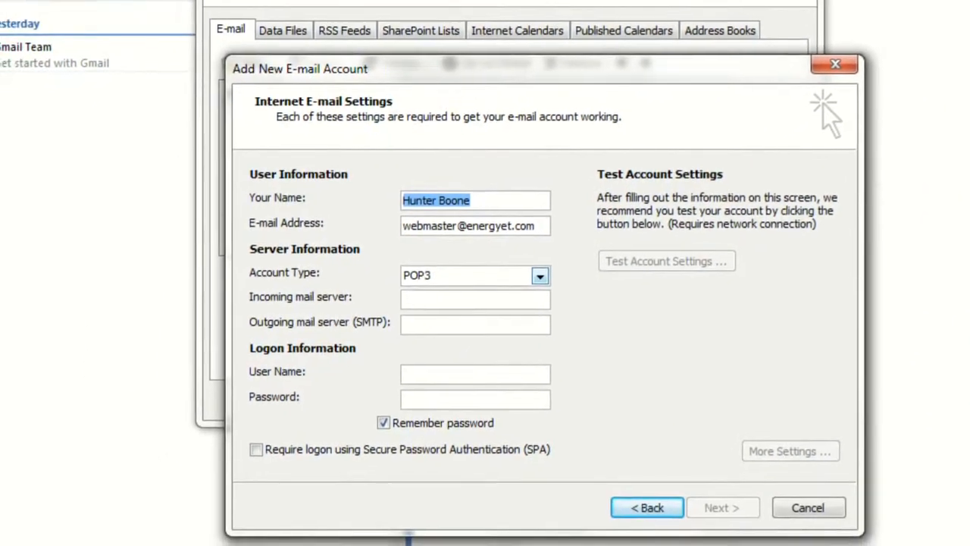
{"action": "left_click", "coordinate": [451, 322]}
{"action": "type", "text": "pop.gmai"}
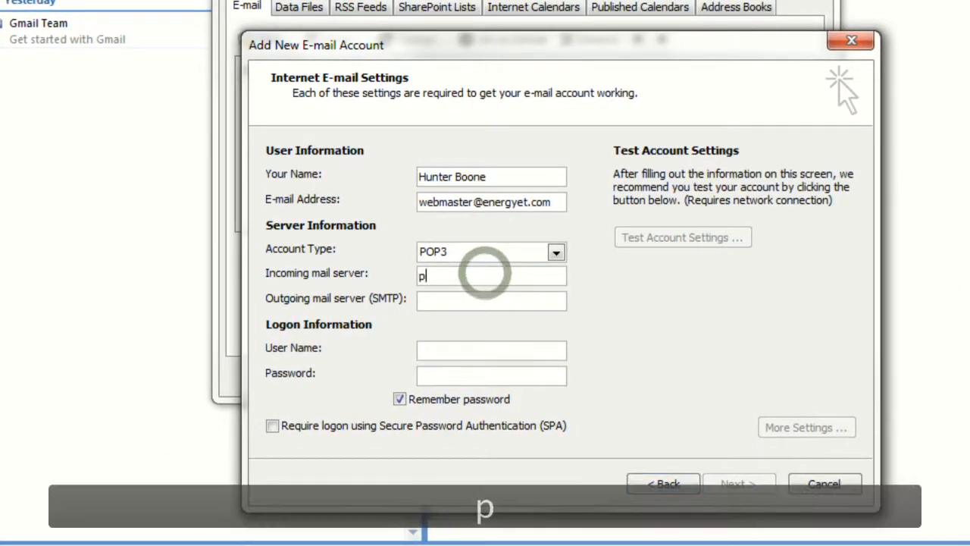
{"action": "type", "text": "l.com"}
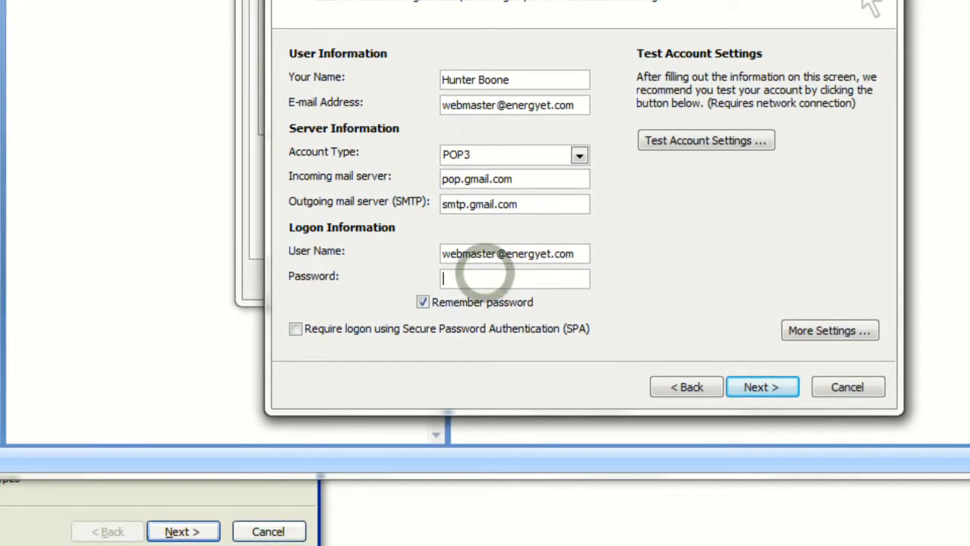
{"action": "type", "text": "pass"}
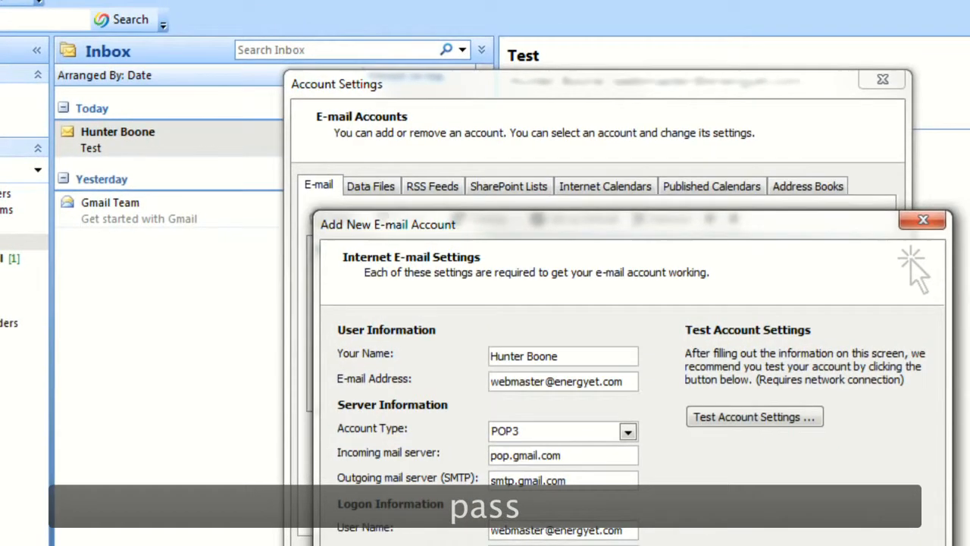
{"action": "type", "text": "wor"}
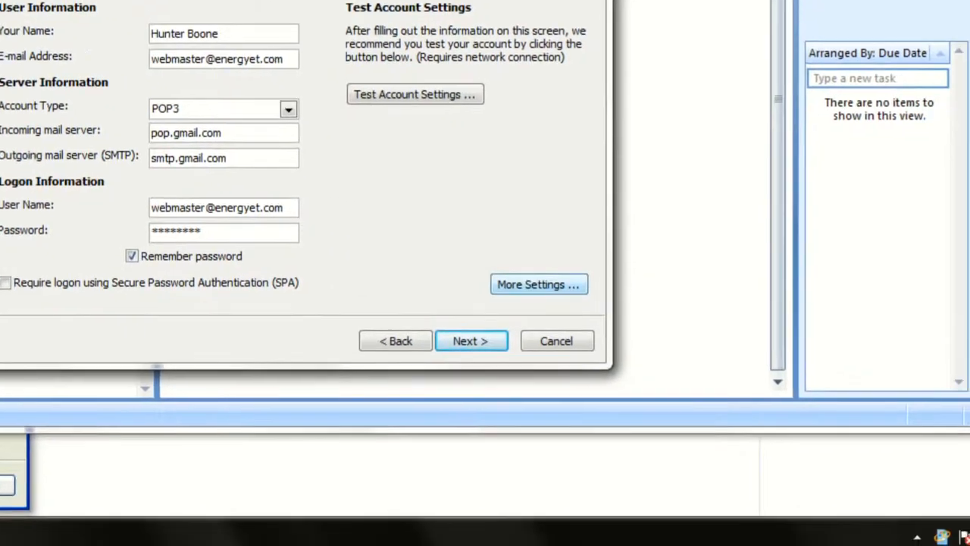
Require SMTP authentication on the Outgoing Server tab, using the incoming server's settings
{"action": "left_click", "coordinate": [794, 306]}
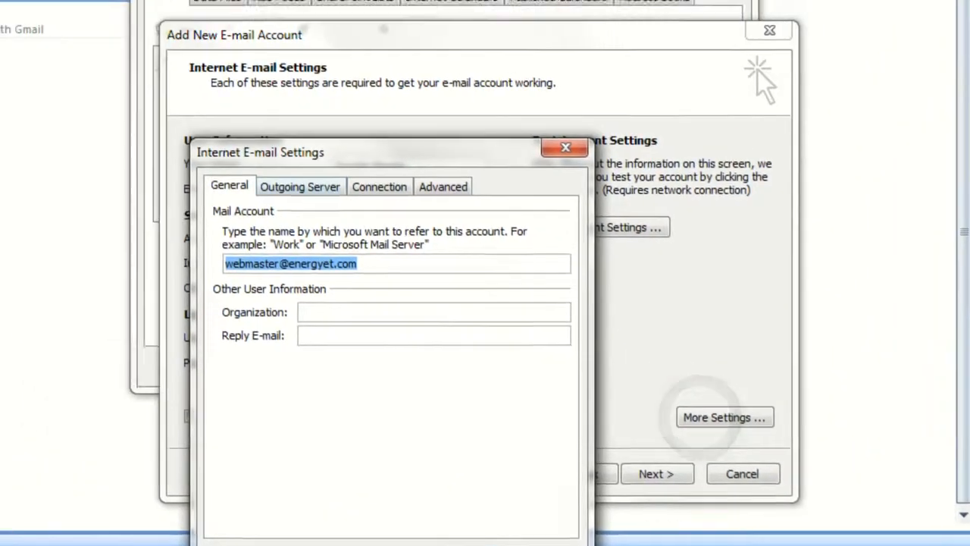
{"action": "left_click", "coordinate": [89, 43]}
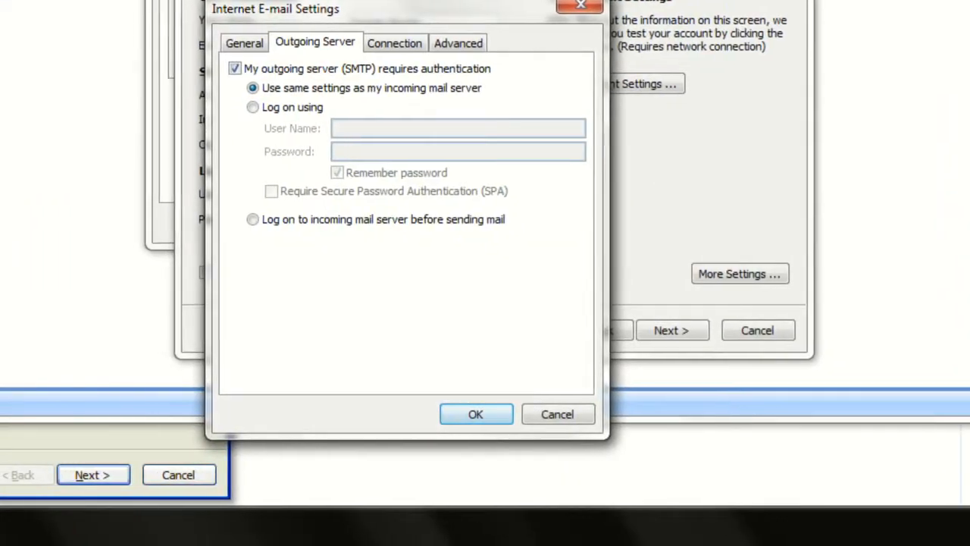
{"action": "left_click", "coordinate": [461, 414]}
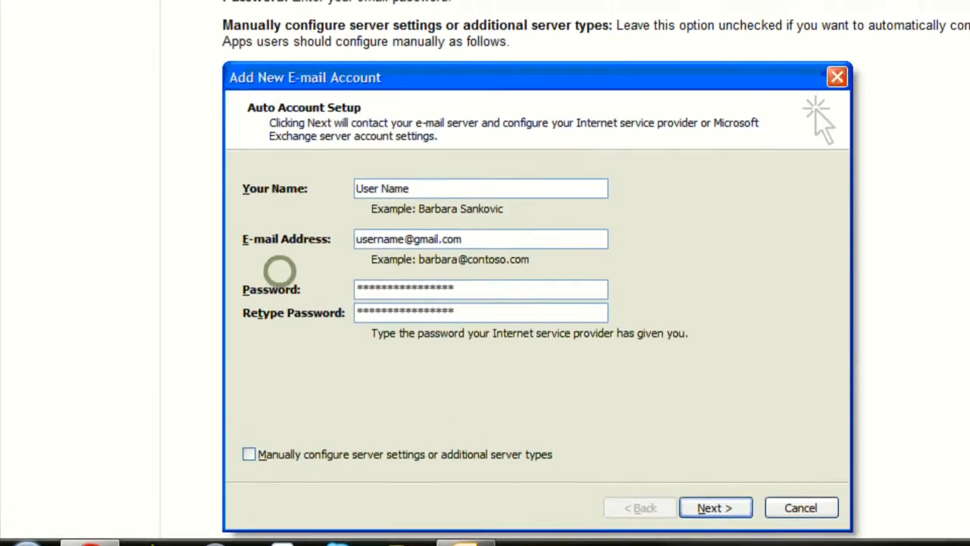
{"action": "scroll", "coordinate": [279, 257], "scroll_direction": "down", "scroll_amount": 15}
{"action": "scroll", "coordinate": [485, 303], "scroll_direction": "up", "scroll_amount": 15}
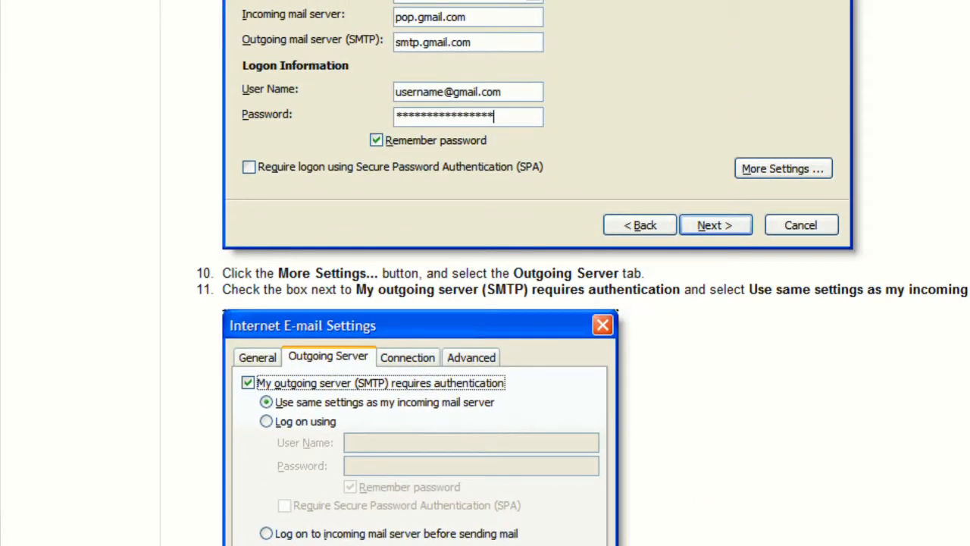
{"action": "scroll", "coordinate": [485, 303], "scroll_direction": "down", "scroll_amount": 1}
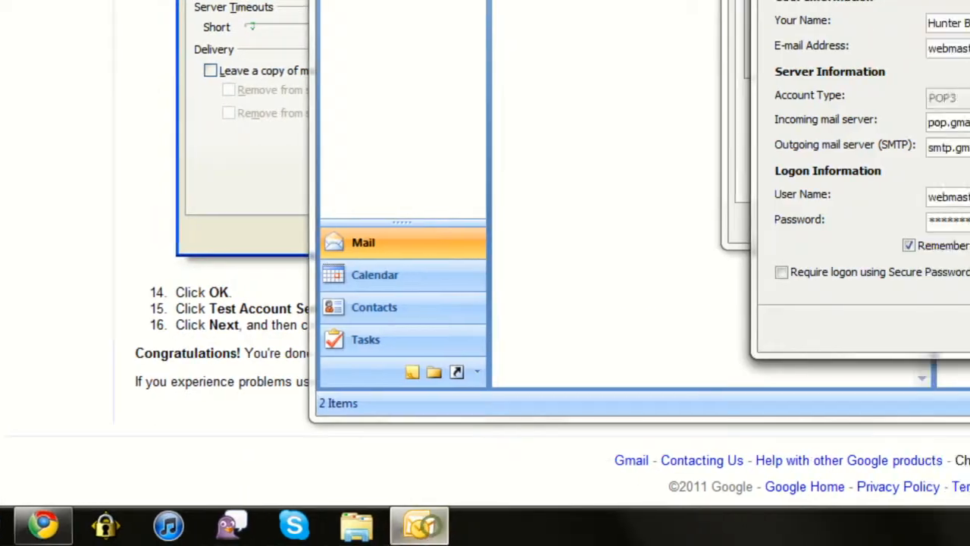
On the Advanced tab, set incoming POP3 port 995 with SSL and outgoing SMTP port 587
{"action": "left_click", "coordinate": [630, 422]}
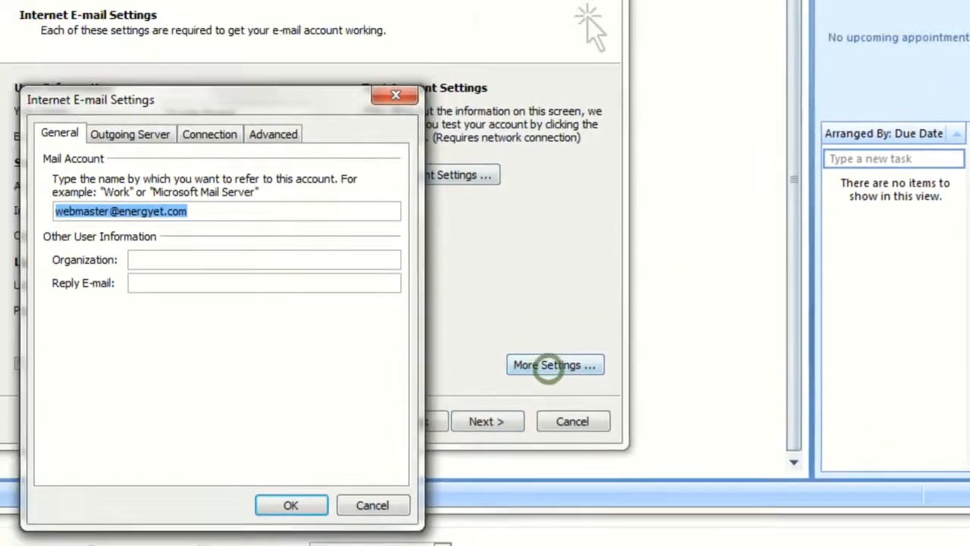
{"action": "left_click", "coordinate": [273, 134]}
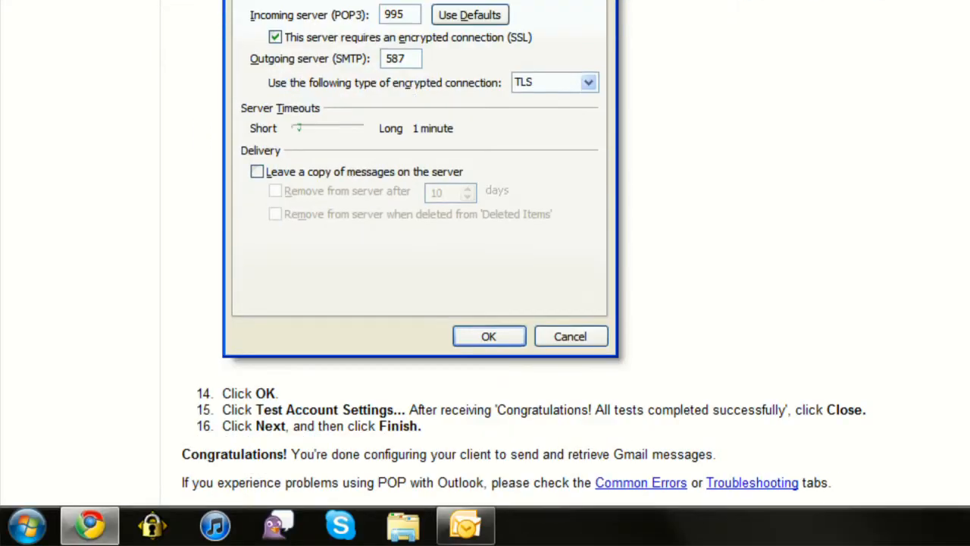
{"action": "left_click", "coordinate": [482, 531]}
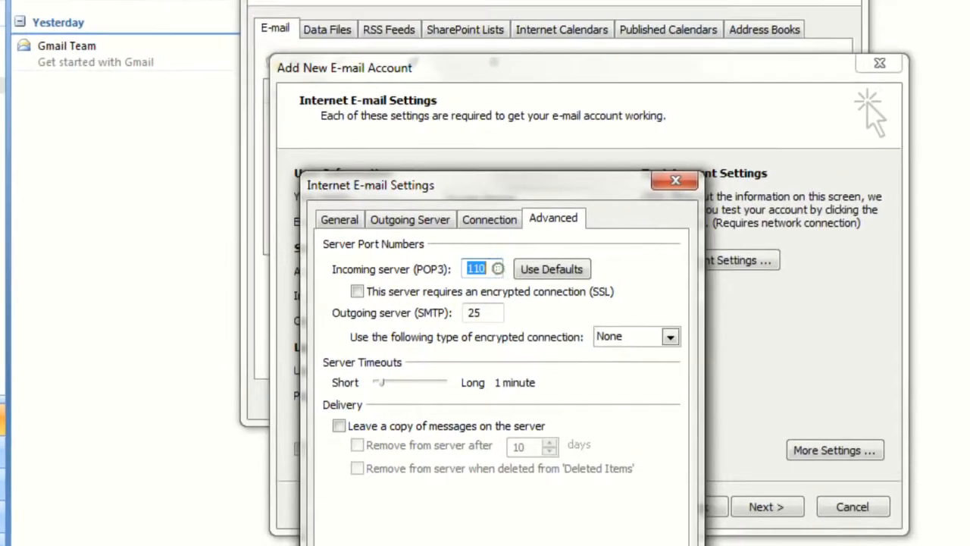
{"action": "left_click", "coordinate": [488, 273]}
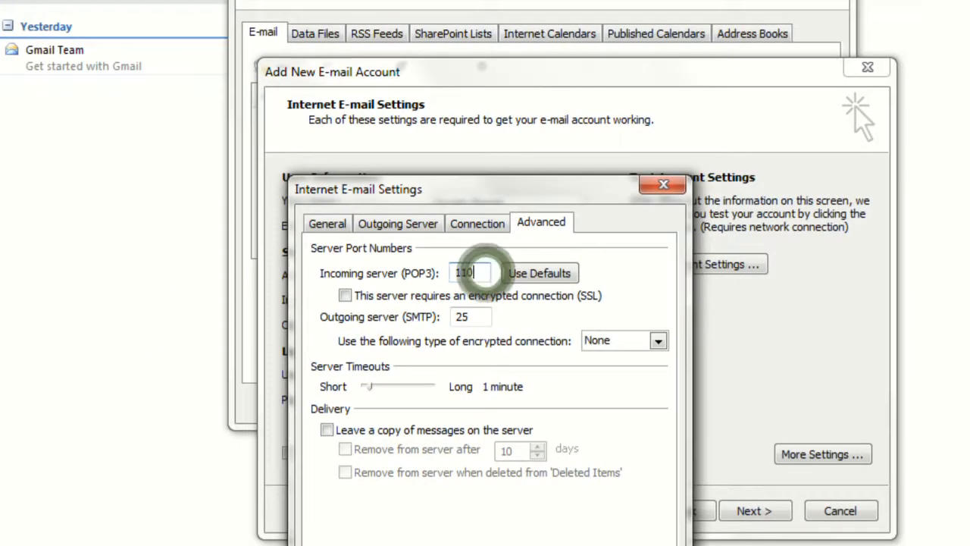
{"action": "type", "text": "995"}
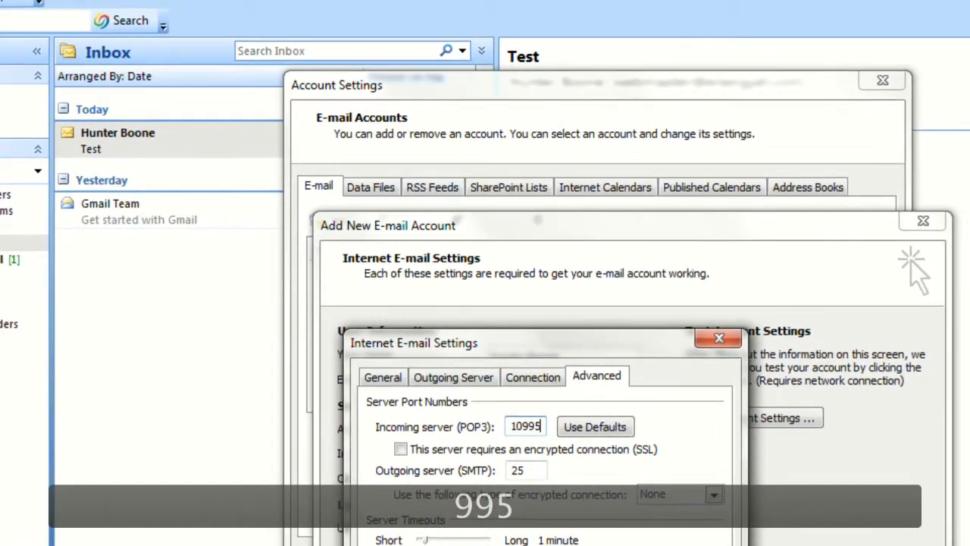
{"action": "key", "text": "BackSpace"}
{"action": "key", "text": "BackSpace"}
{"action": "key", "text": "BackSpace"}
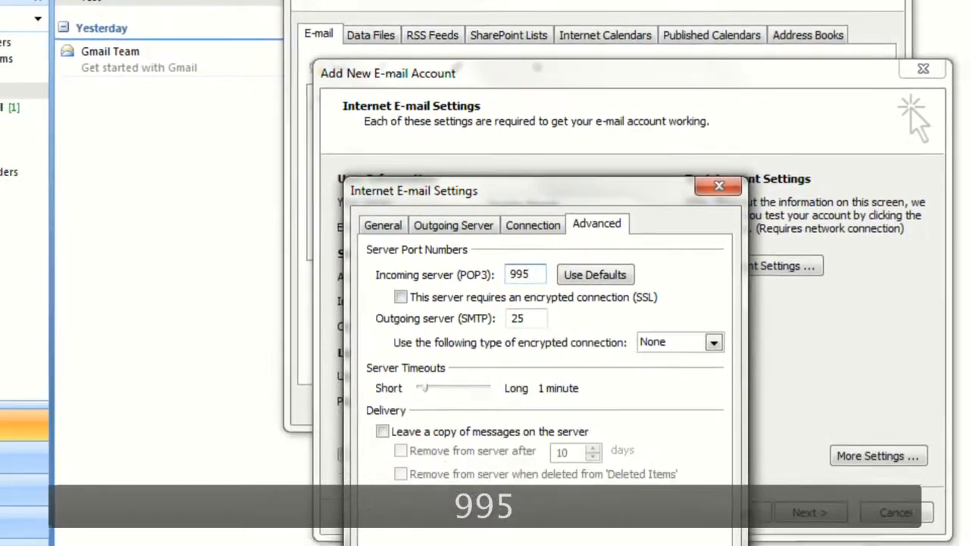
{"action": "left_click", "coordinate": [400, 450]}
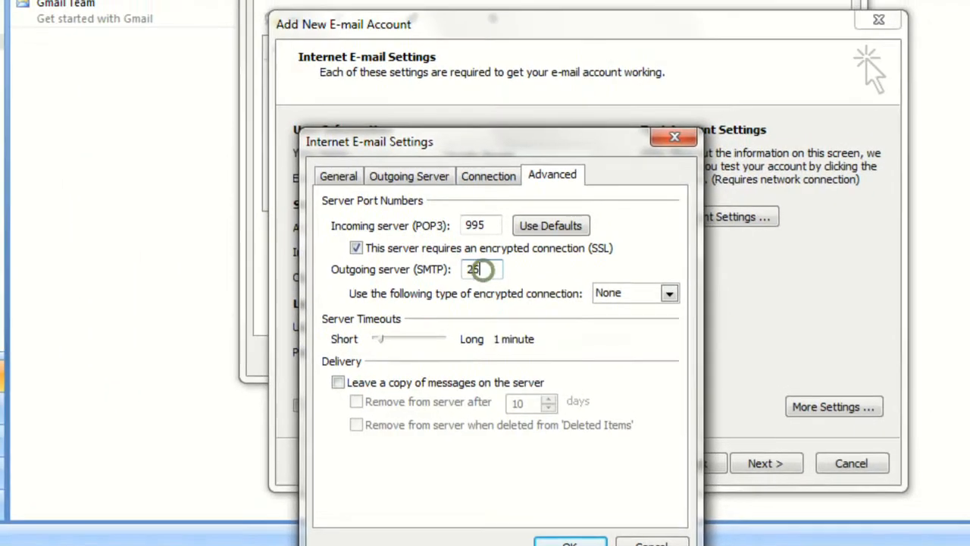
{"action": "double_click", "coordinate": [464, 240]}
{"action": "type", "text": "587"}
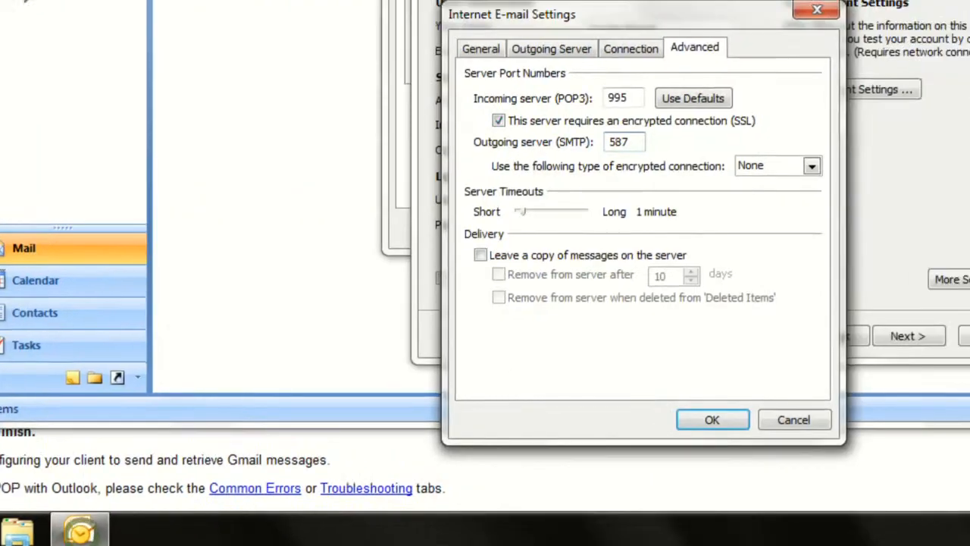
Choose TLS for outgoing encryption, save the advanced settings, and run Test Account Settings
{"action": "left_click", "coordinate": [811, 162]}
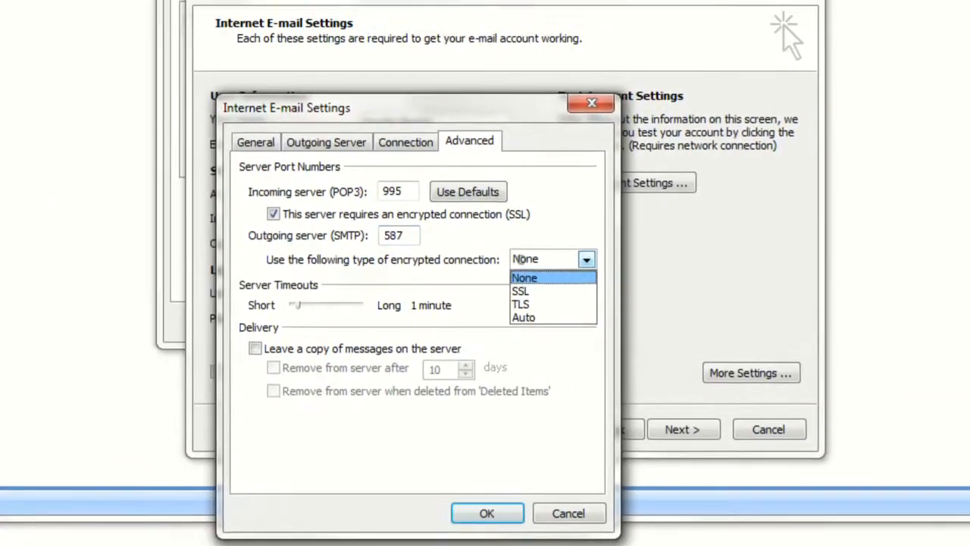
{"action": "left_click", "coordinate": [777, 204]}
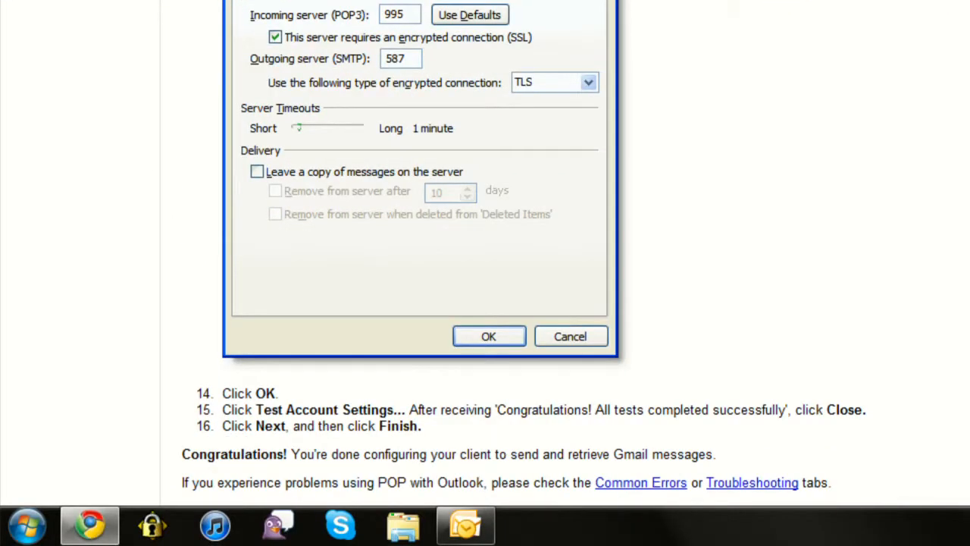
{"action": "left_click", "coordinate": [465, 525]}
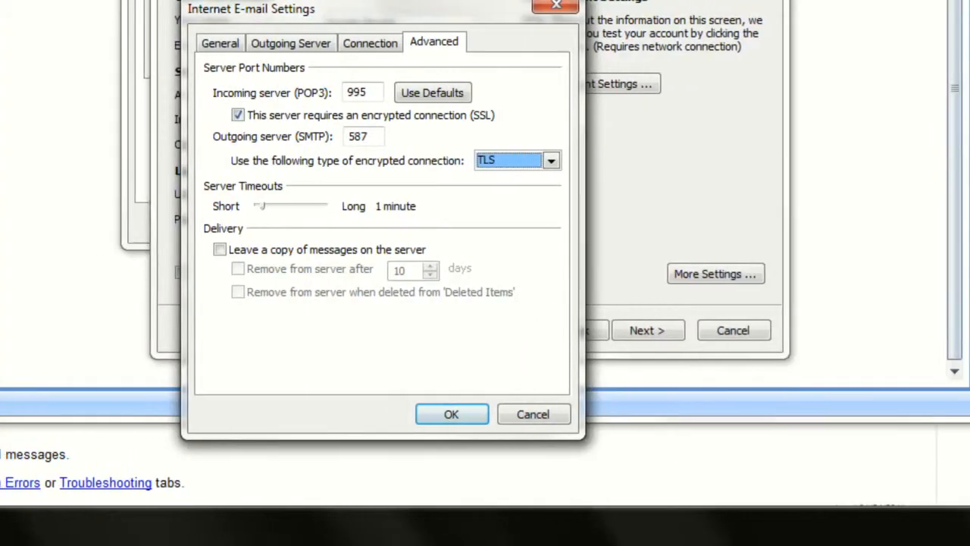
{"action": "left_click", "coordinate": [450, 412]}
{"action": "left_click", "coordinate": [590, 82]}
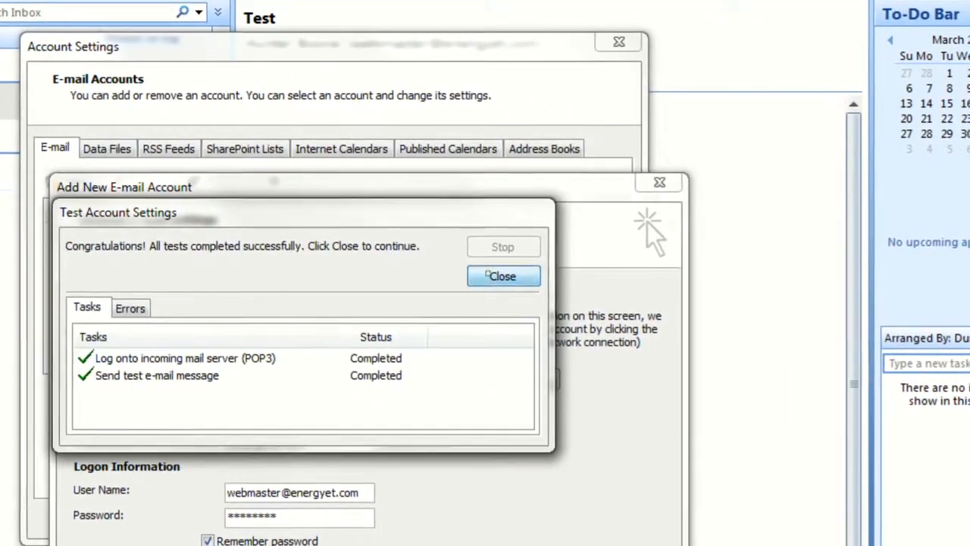
Finish the account wizard, run Send/Receive, and open the Microsoft Office Outlook Test Message
{"action": "left_click", "coordinate": [566, 292]}
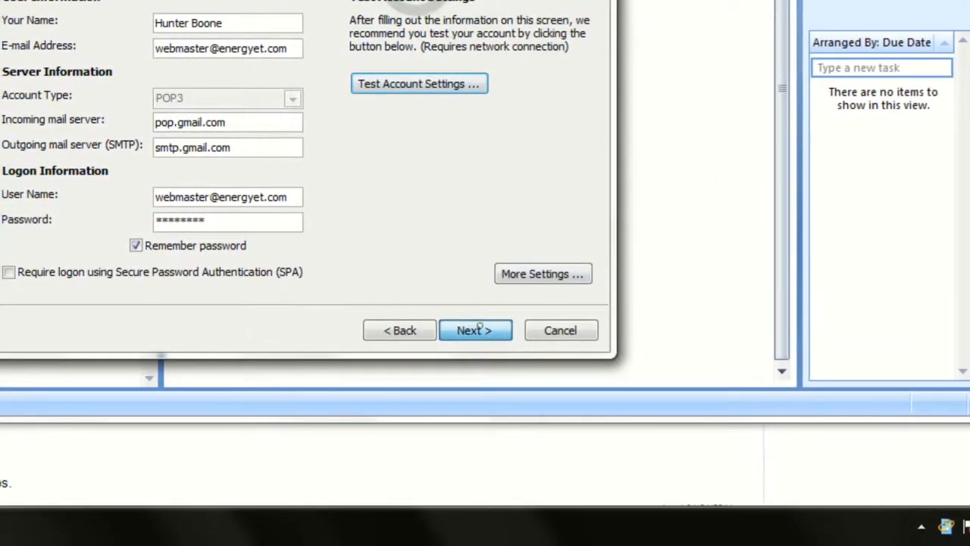
{"action": "left_click", "coordinate": [439, 362]}
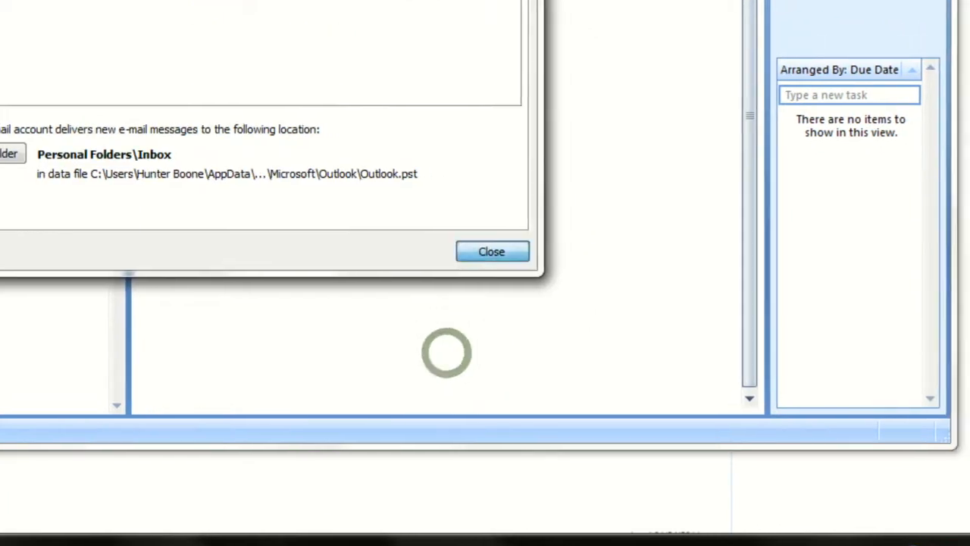
{"action": "left_click", "coordinate": [528, 224]}
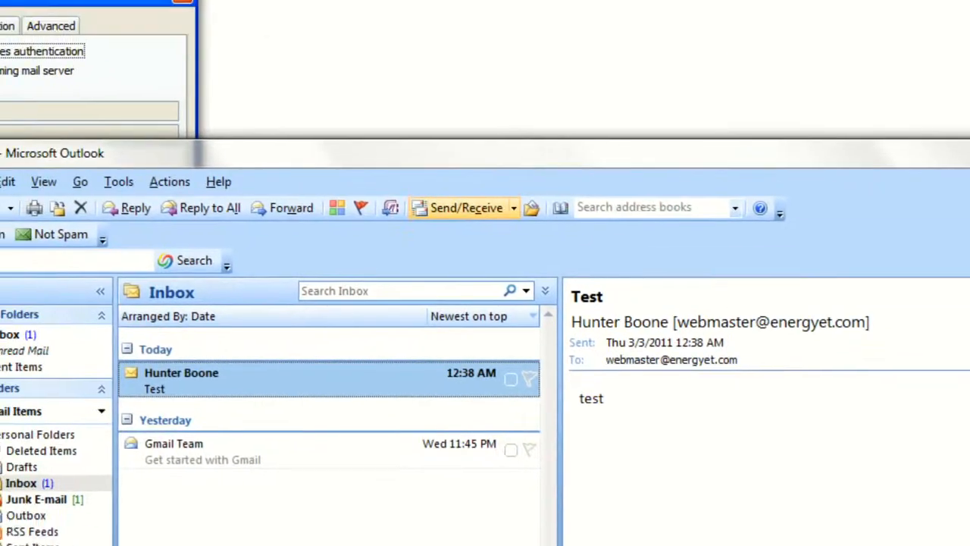
{"action": "left_click", "coordinate": [384, 54]}
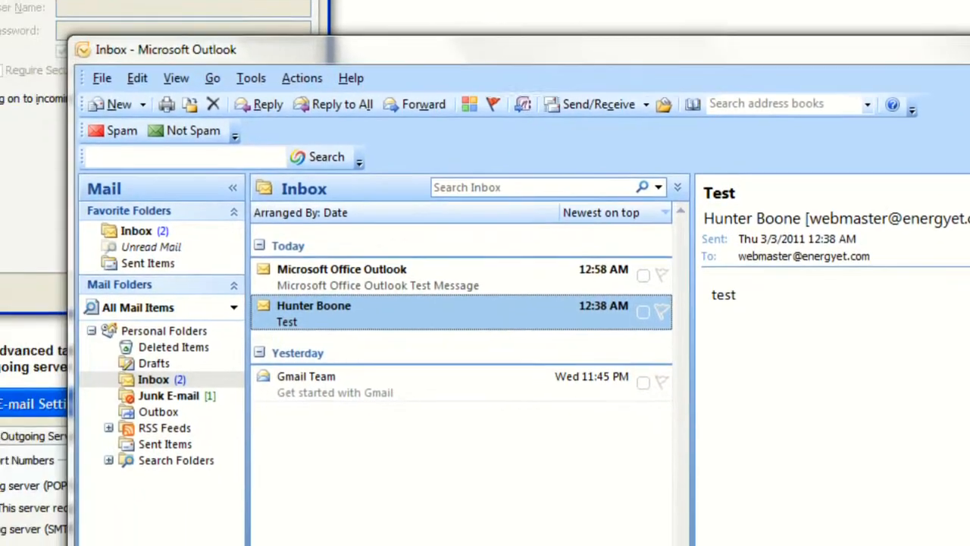
{"action": "left_click", "coordinate": [352, 278]}
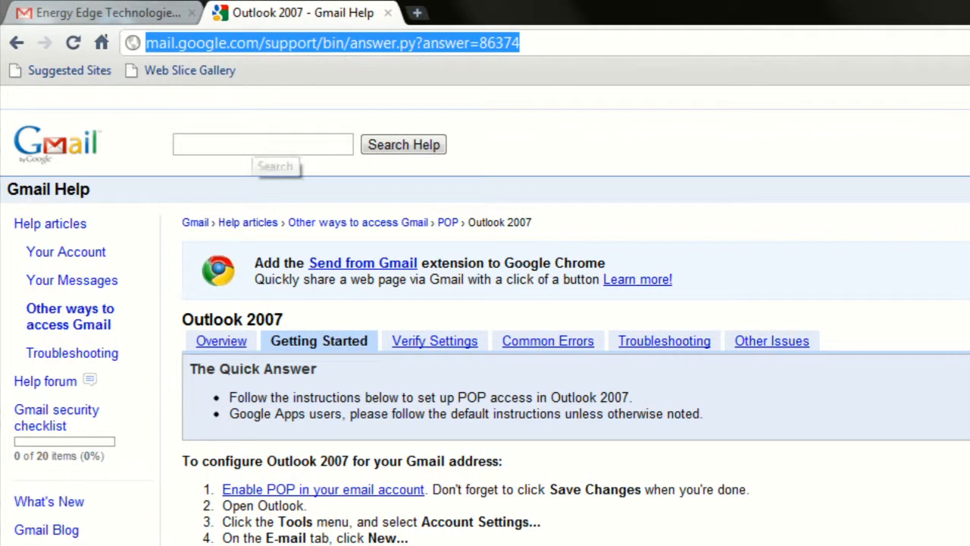
Search Gmail Help for 'pop outlook' and open the Outlook 2003 POP setup instructions
{"action": "type", "text": "pop"}
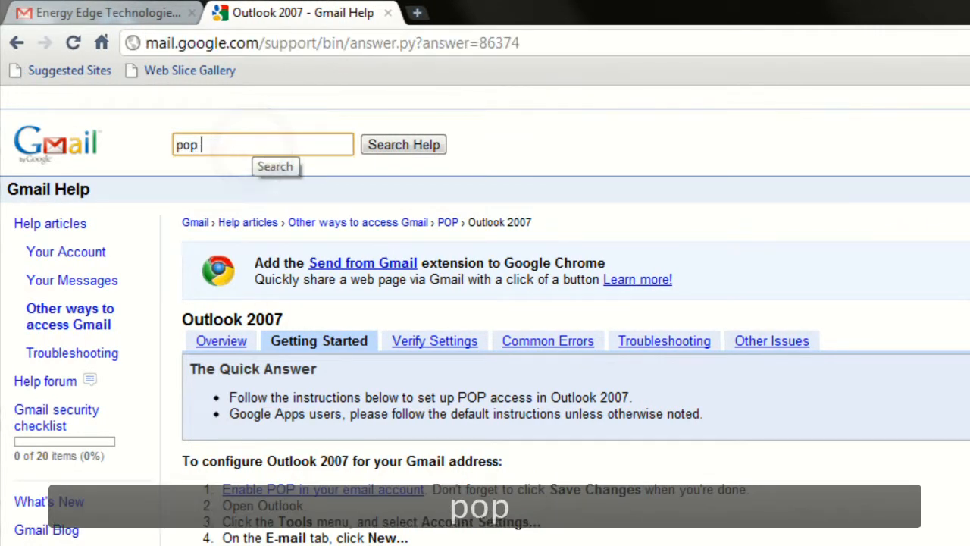
{"action": "type", "text": " outlook"}
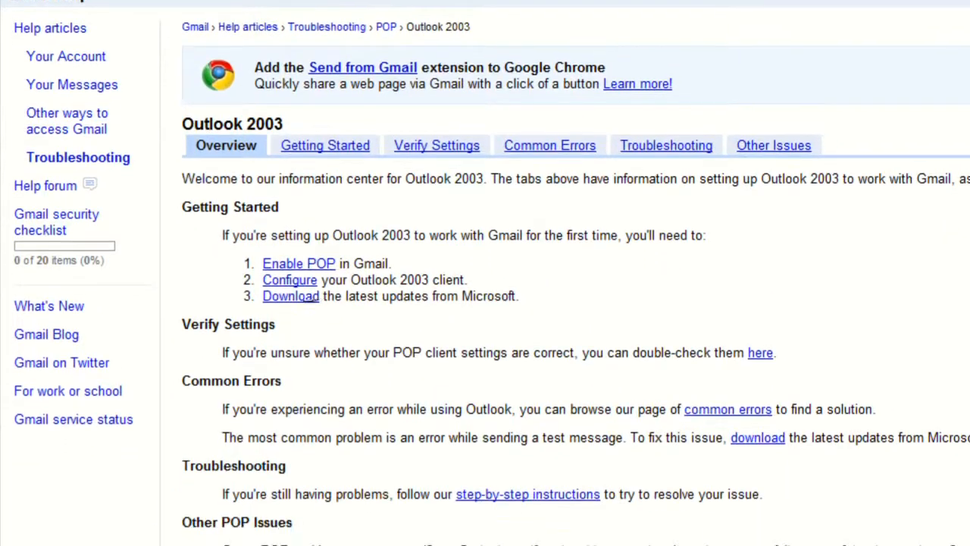
{"action": "left_click", "coordinate": [285, 274]}
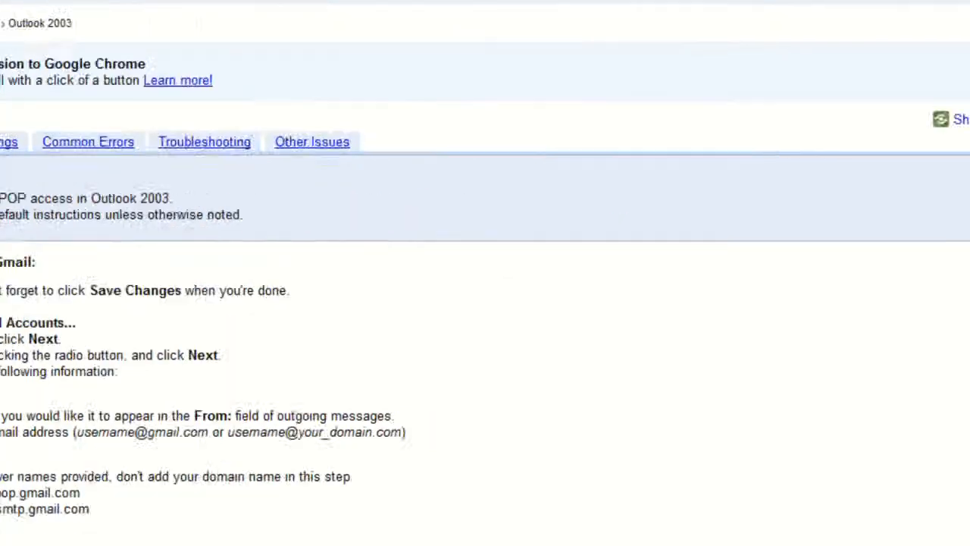